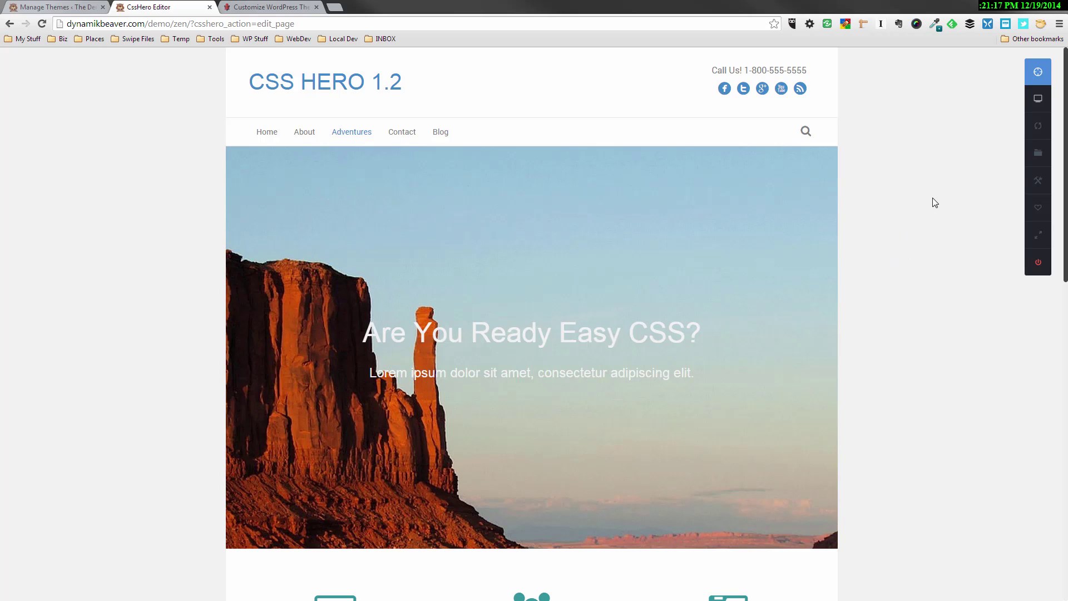
Step: Save the theme's custom .fl- selector list in the custom selectors editor
{"action": "left_click", "coordinate": [1038, 80]}
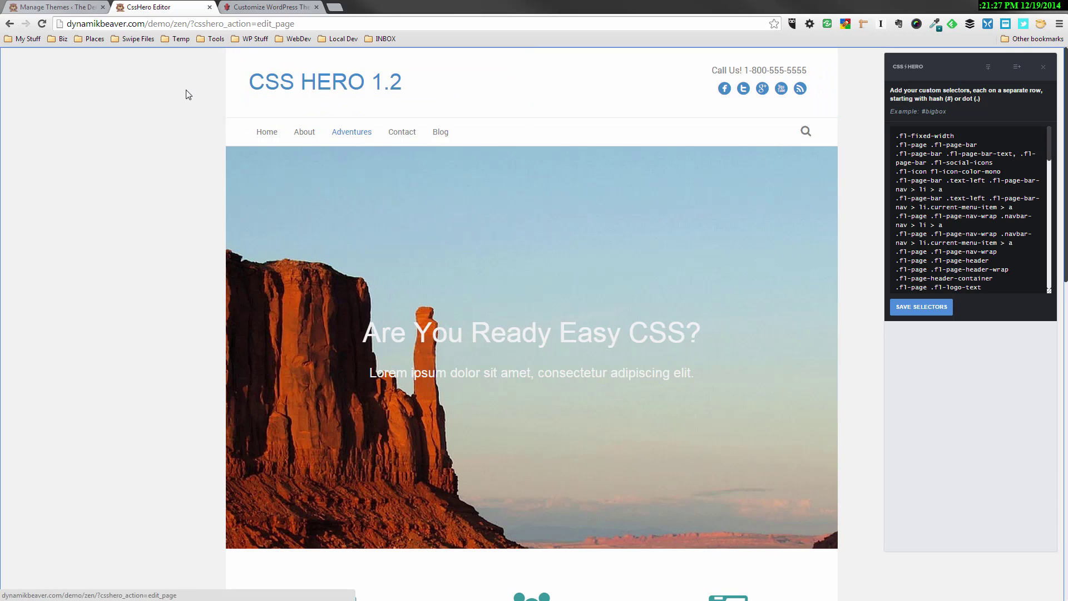
{"action": "left_click", "coordinate": [272, 91]}
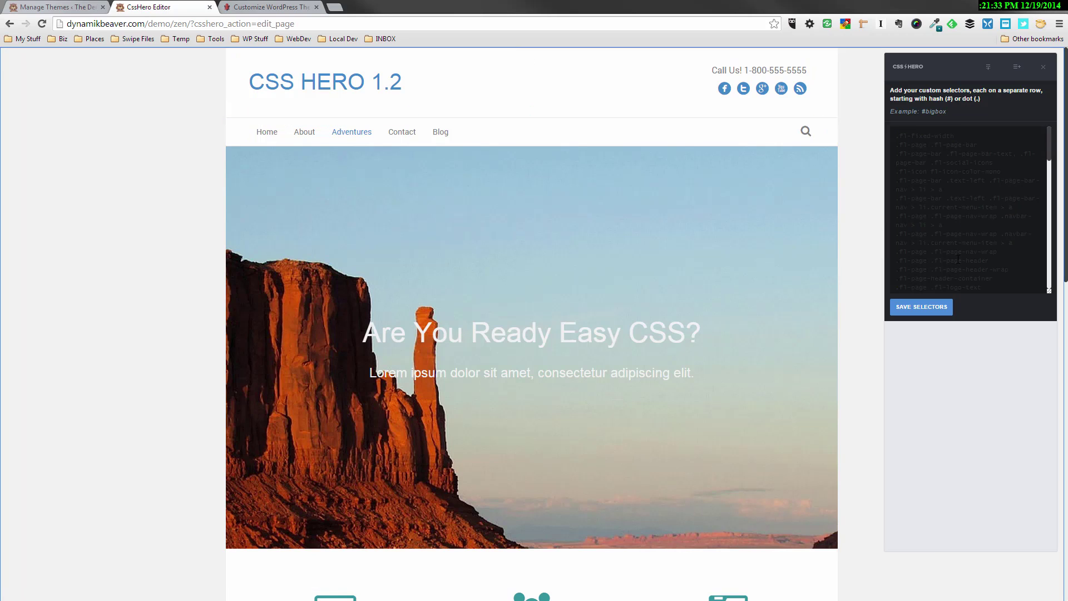
{"action": "left_click", "coordinate": [935, 309]}
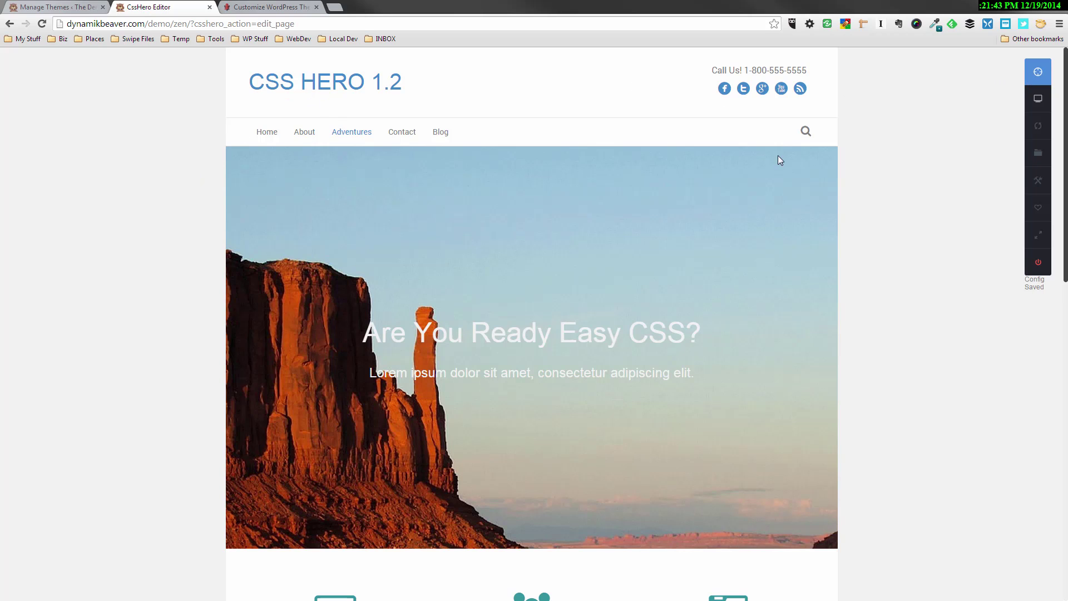
Step: Reopen the CSS Hero panel and switch on Rocket Mode autodetection
{"action": "left_click", "coordinate": [1037, 72]}
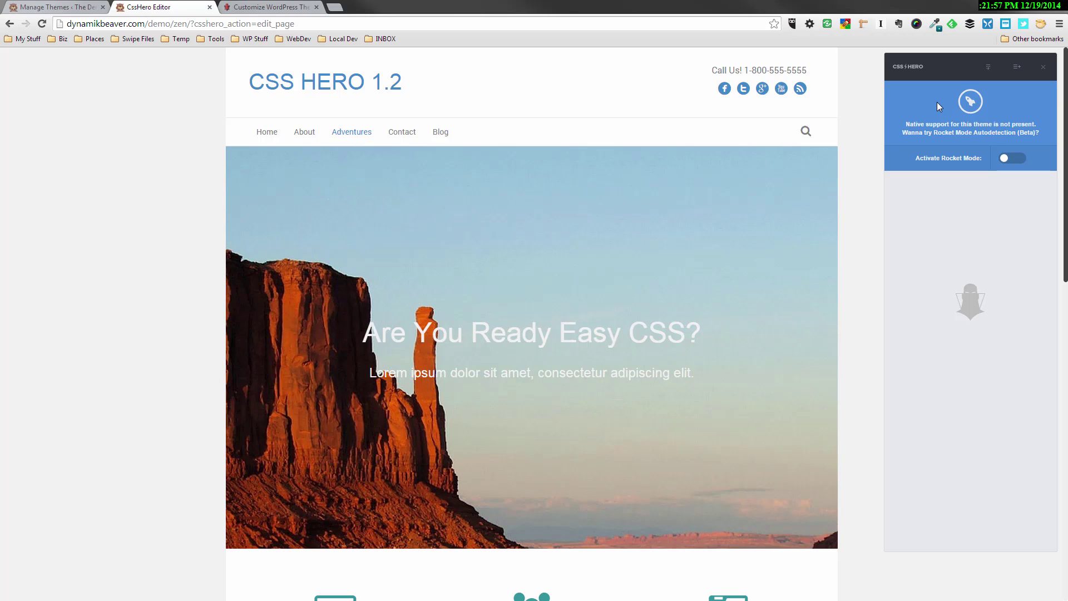
{"action": "left_click", "coordinate": [1016, 158]}
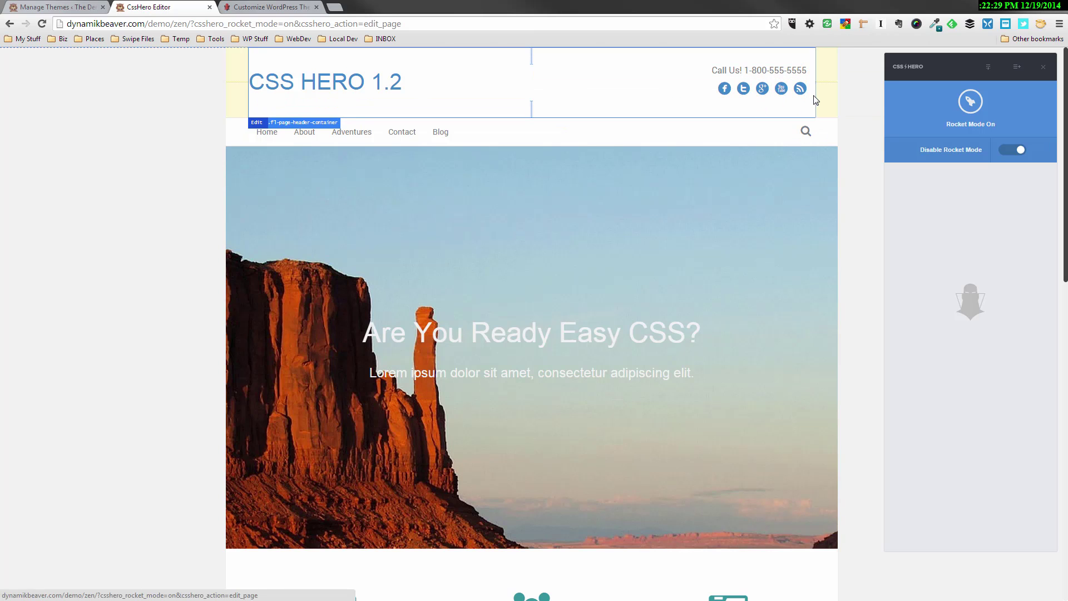
Step: Empty the custom selectors textarea and save the now-empty selector list
{"action": "scroll", "coordinate": [865, 189], "scroll_direction": "down", "scroll_amount": 4}
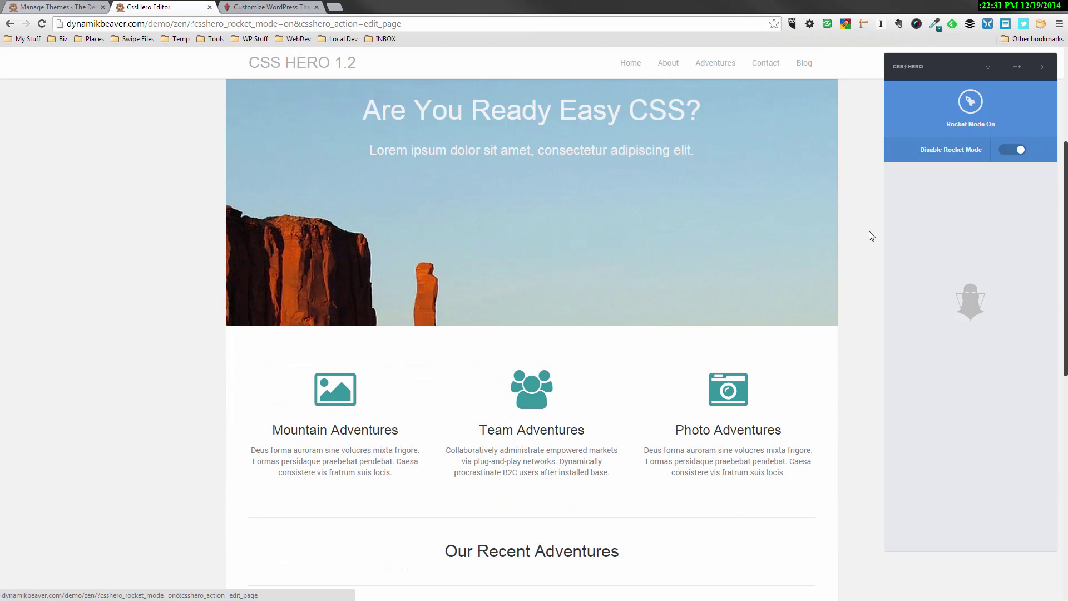
{"action": "left_click", "coordinate": [1016, 67]}
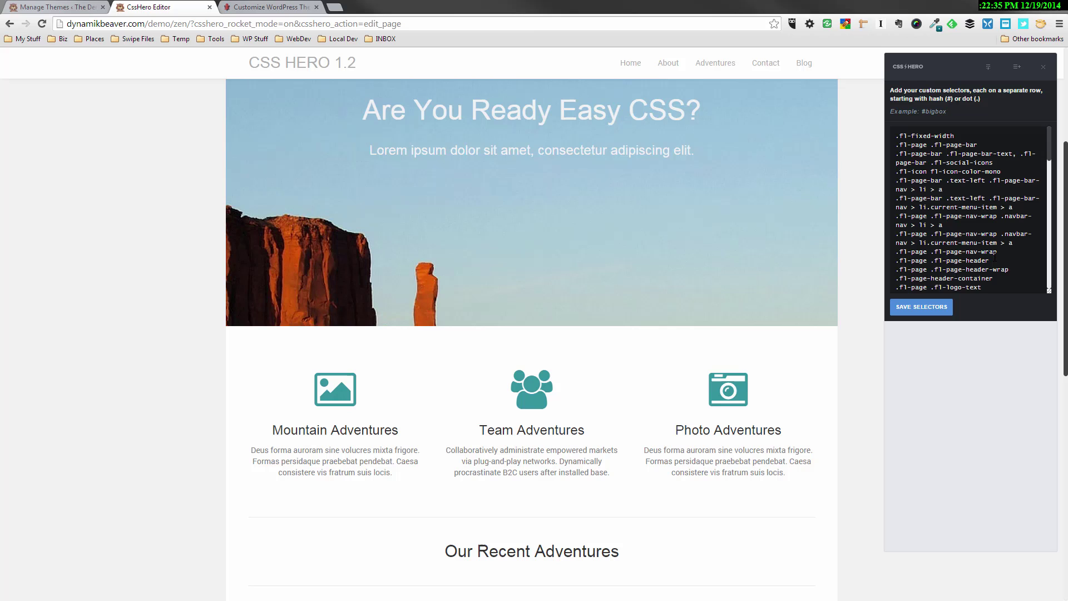
{"action": "scroll", "coordinate": [992, 261], "scroll_direction": "down", "scroll_amount": 10}
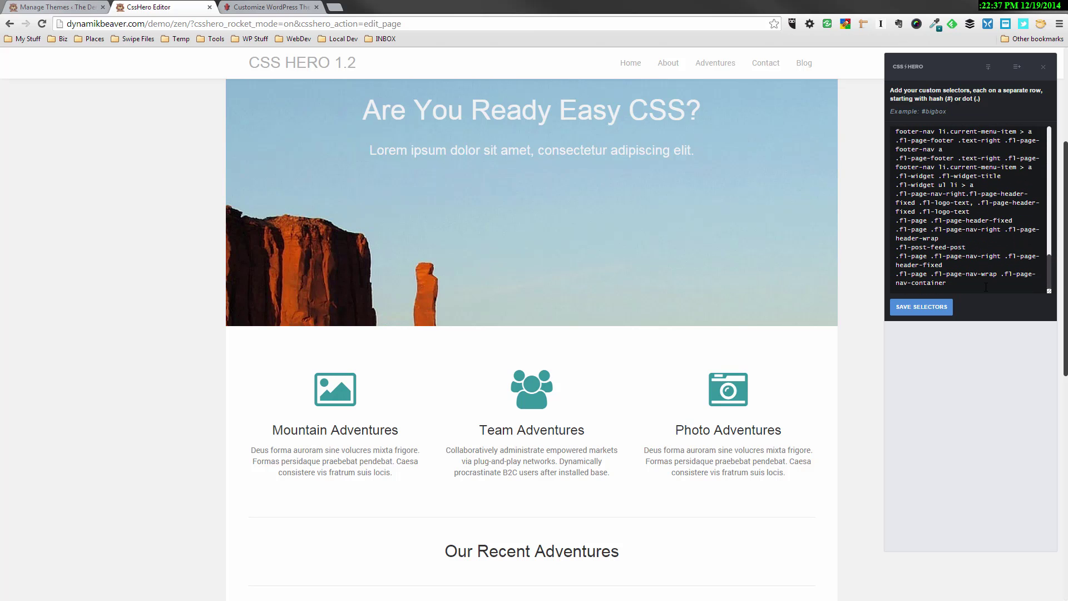
{"action": "scroll", "coordinate": [982, 287], "scroll_direction": "up", "scroll_amount": 2}
{"action": "scroll", "coordinate": [983, 287], "scroll_direction": "down", "scroll_amount": 2}
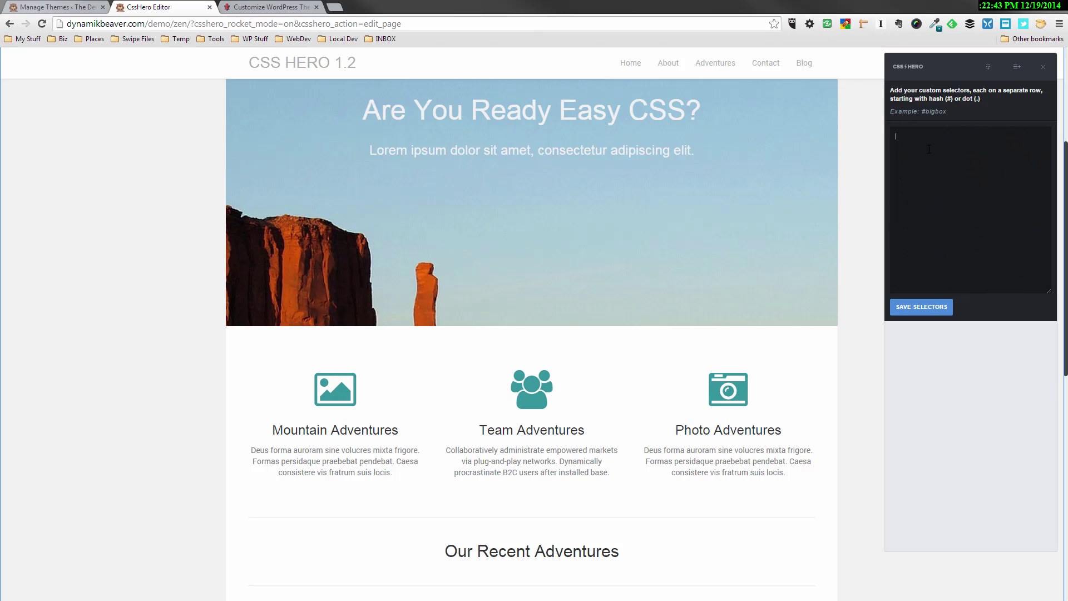
{"action": "left_click", "coordinate": [934, 308]}
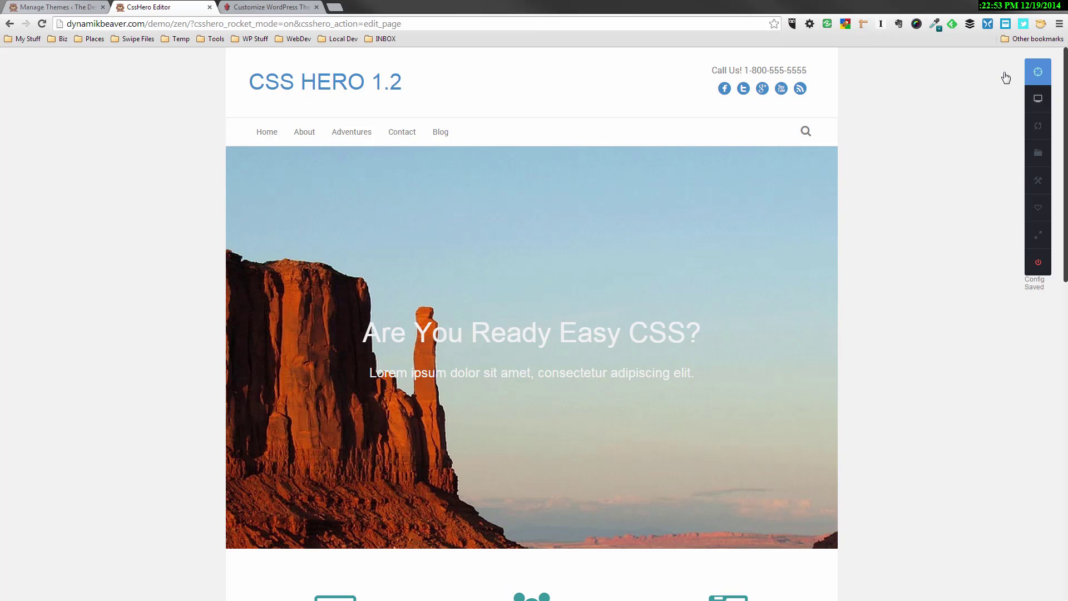
Step: Set the Fl Logo Text colour of the CSS HERO 1.2 title to red #c60000
{"action": "left_click", "coordinate": [1034, 79]}
{"action": "left_click", "coordinate": [1037, 79]}
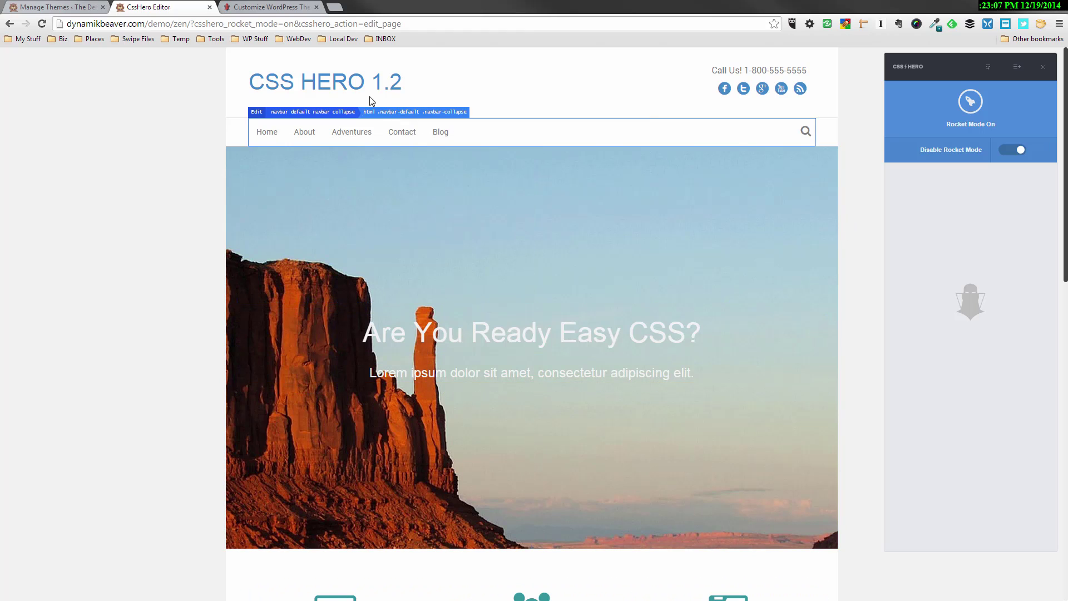
{"action": "left_click", "coordinate": [326, 81]}
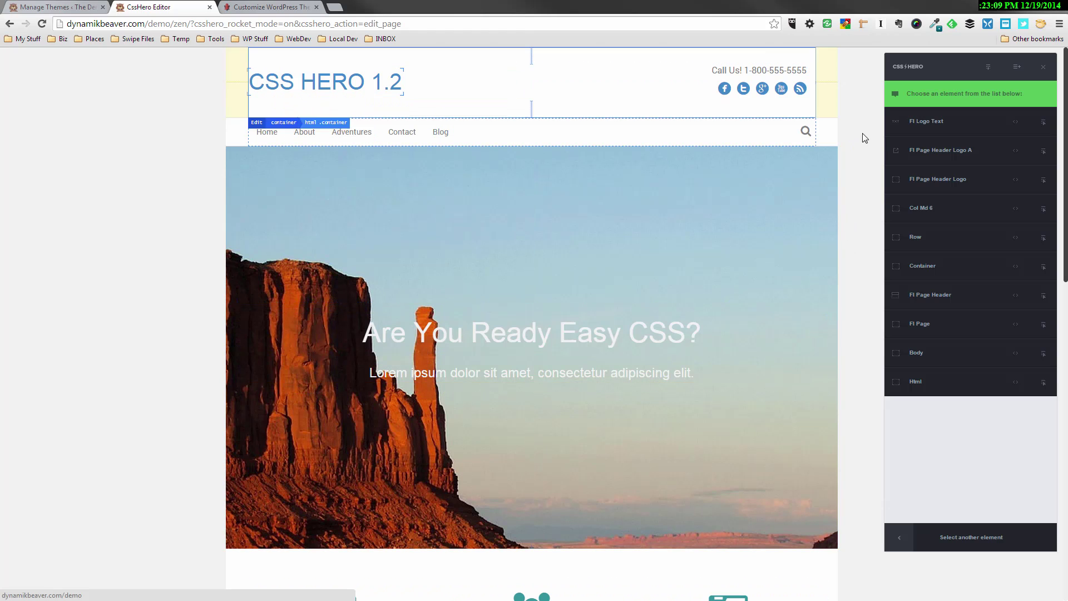
{"action": "left_click", "coordinate": [926, 122]}
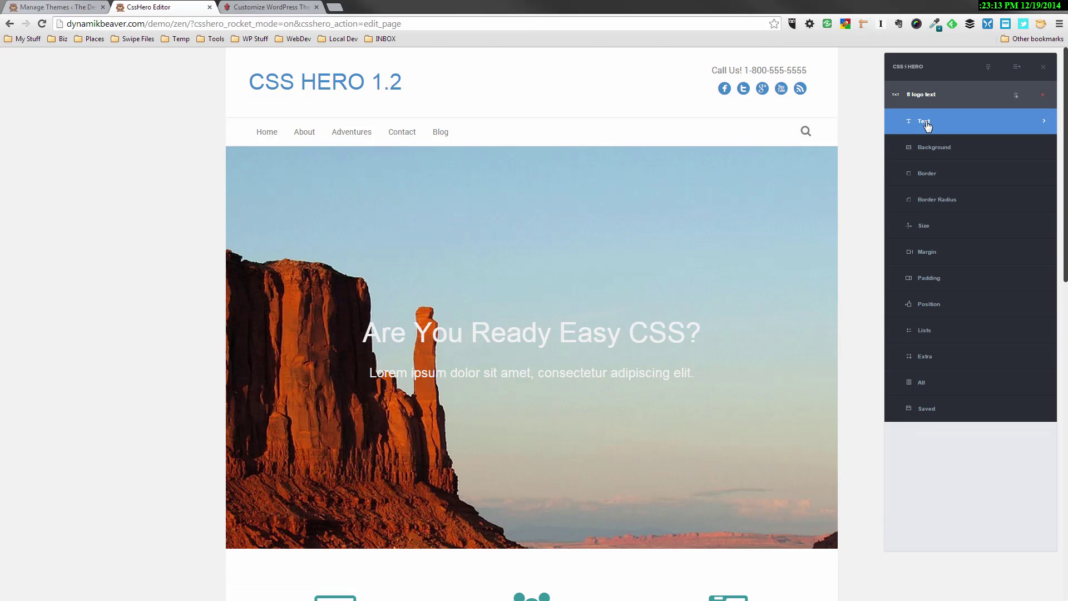
{"action": "left_click", "coordinate": [927, 125]}
{"action": "left_click", "coordinate": [971, 149]}
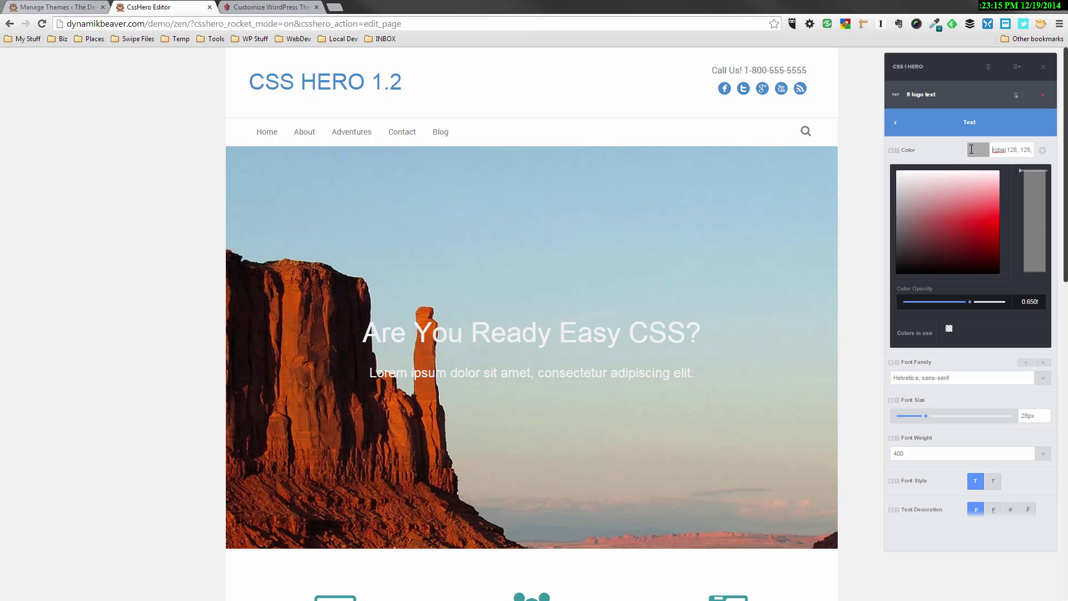
{"action": "left_click", "coordinate": [996, 230]}
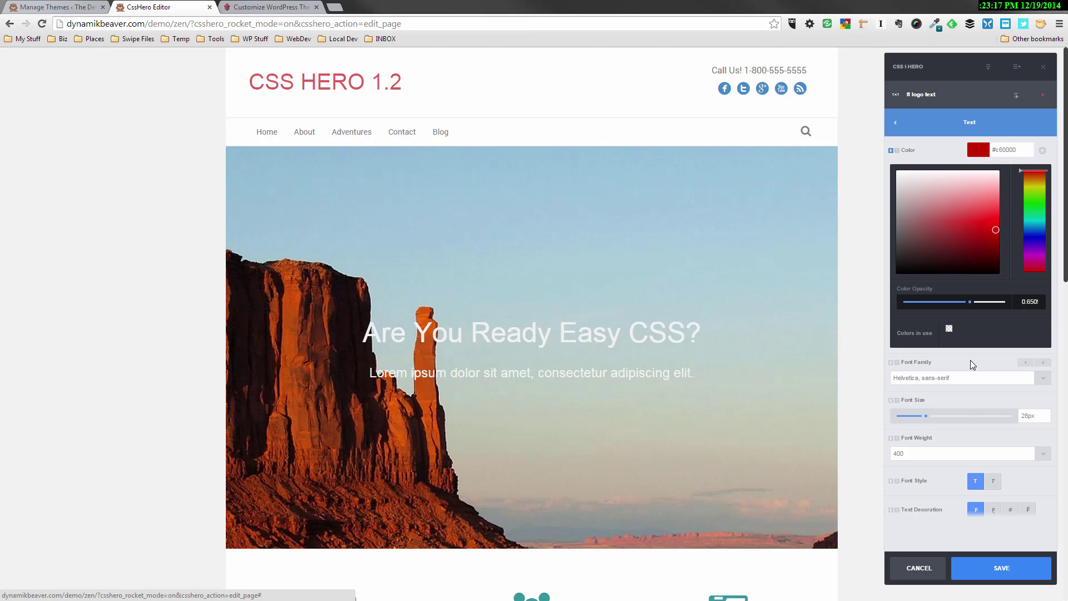
{"action": "left_click", "coordinate": [725, 90]}
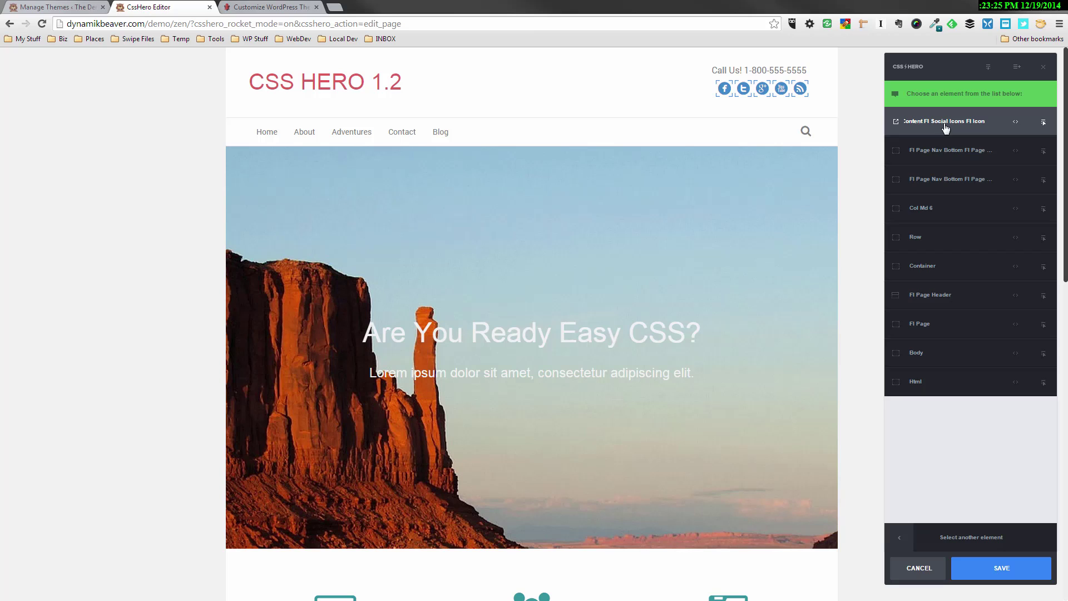
Step: Set the header social icons' text colour to bright green #0be500
{"action": "left_click", "coordinate": [945, 144]}
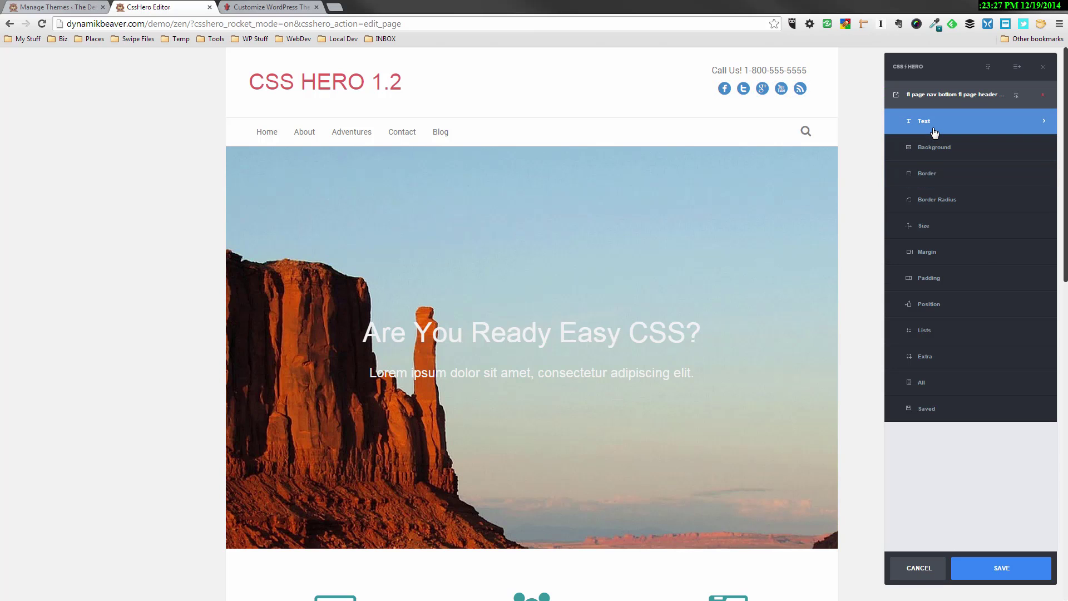
{"action": "left_click", "coordinate": [934, 133]}
{"action": "left_click", "coordinate": [978, 150]}
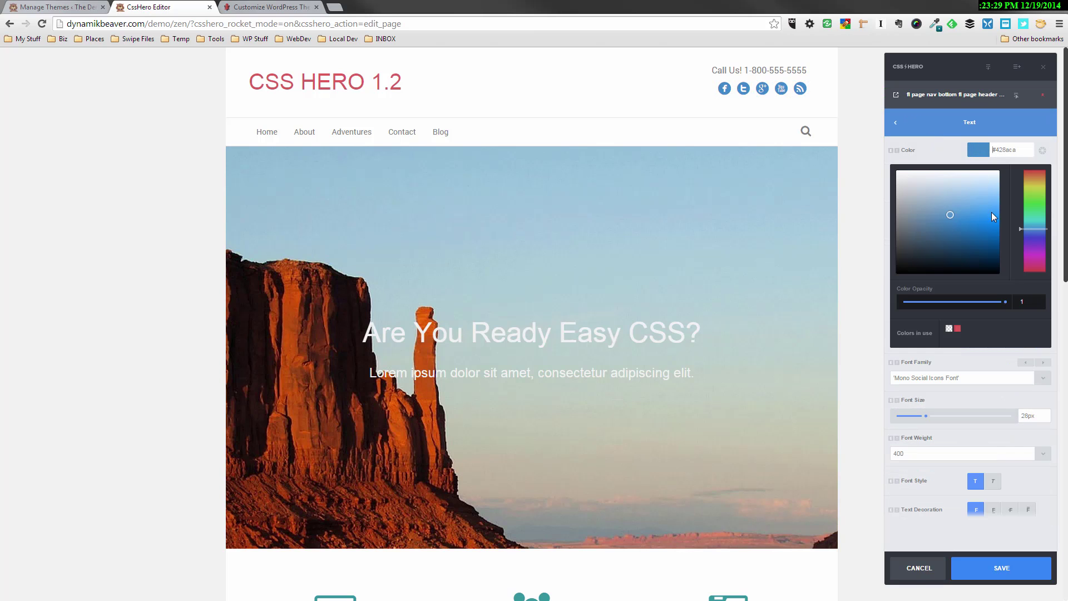
{"action": "mouse_move", "coordinate": [1037, 238]}
{"action": "left_mouse_down"}
{"action": "mouse_move", "coordinate": [1033, 203]}
{"action": "mouse_move", "coordinate": [1002, 225]}
{"action": "left_mouse_up"}
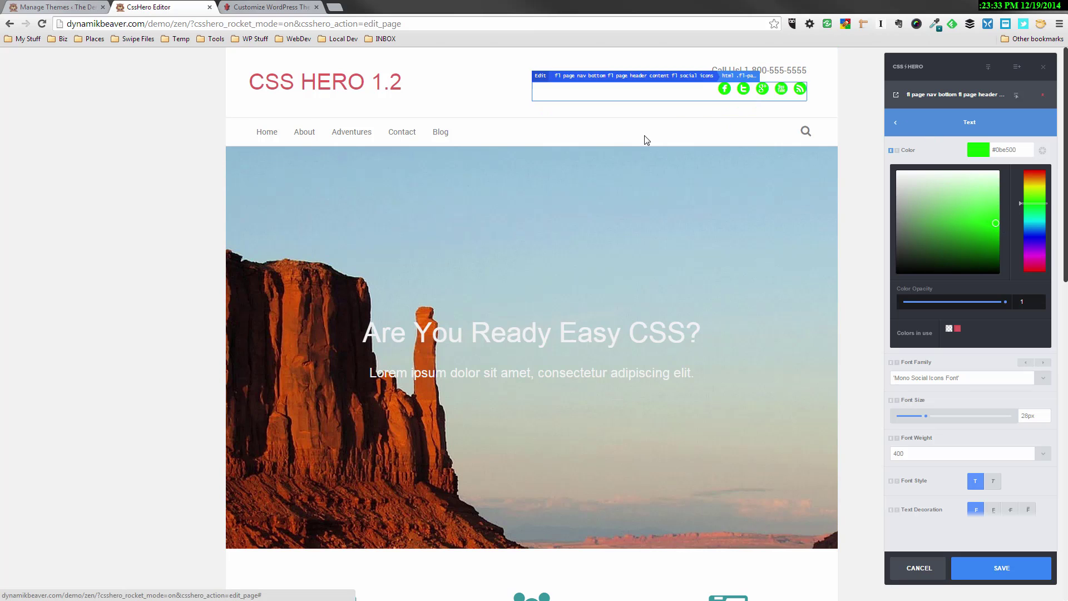
{"action": "left_click", "coordinate": [312, 136]}
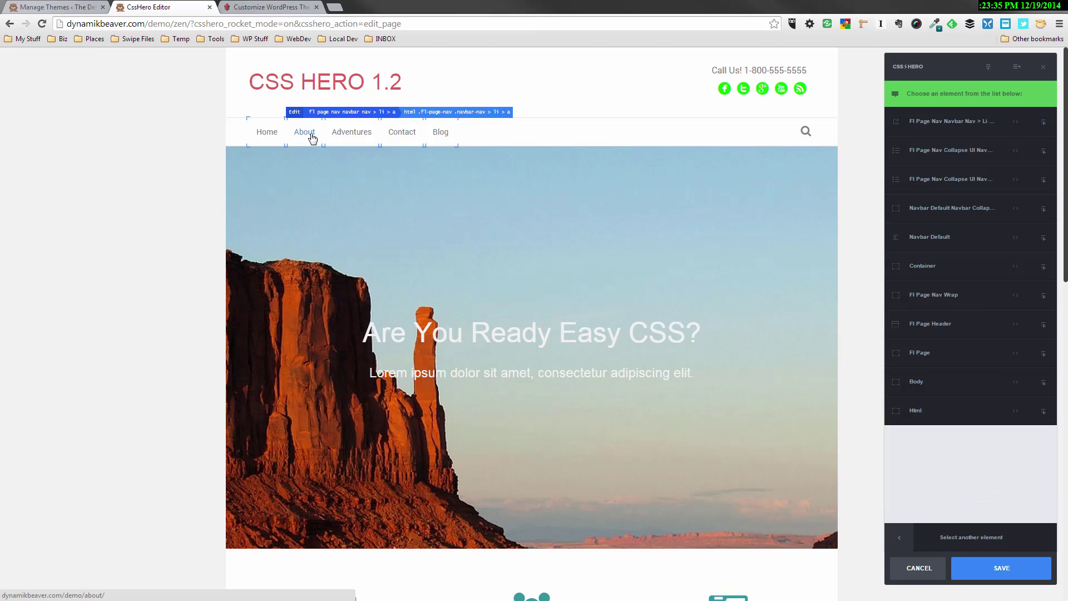
Step: Make the navigation menu links 19px Anton, then scroll down to the feature icons
{"action": "left_click", "coordinate": [957, 126]}
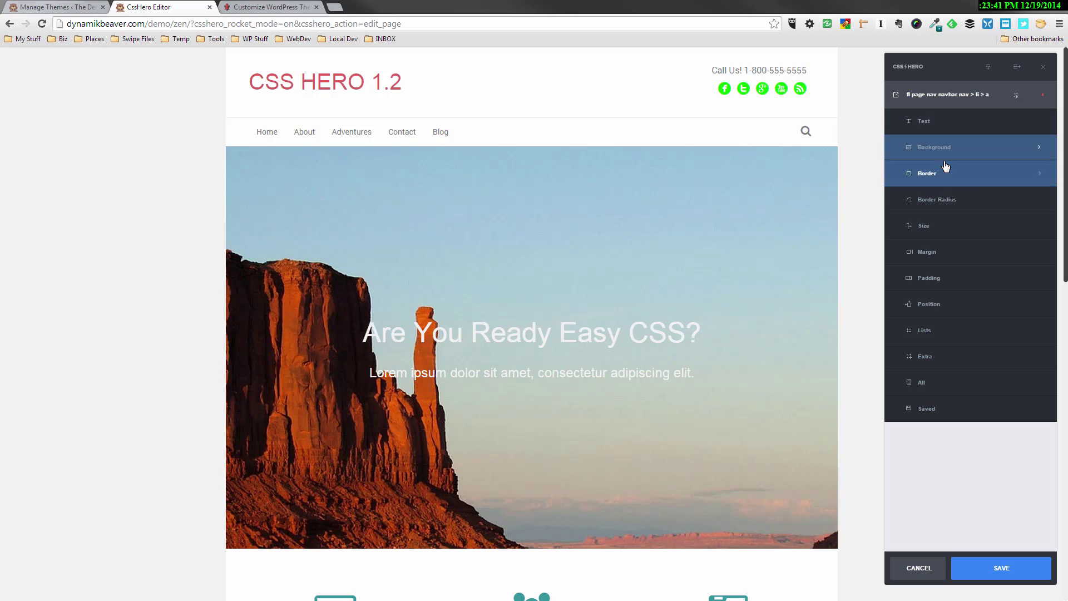
{"action": "left_click", "coordinate": [945, 121]}
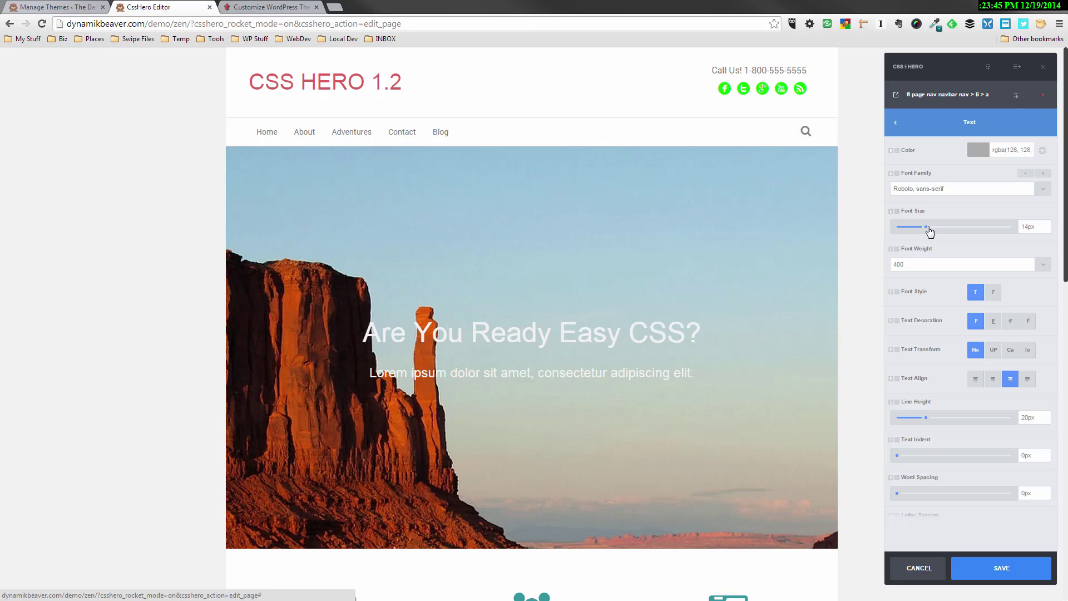
{"action": "left_click_drag", "start_coordinate": [928, 228], "coordinate": [938, 227]}
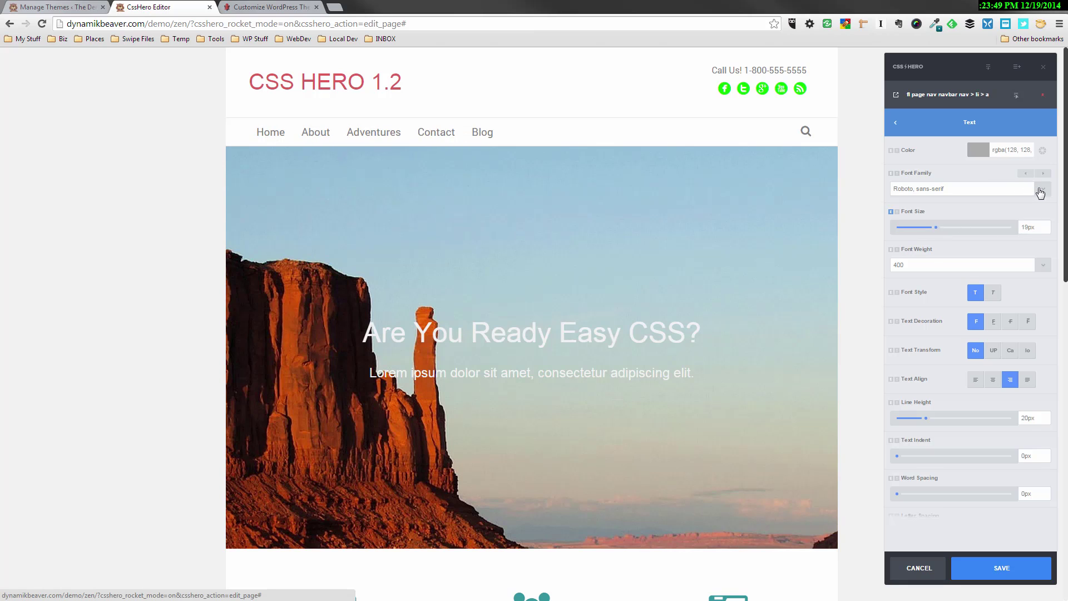
{"action": "left_click", "coordinate": [1040, 192]}
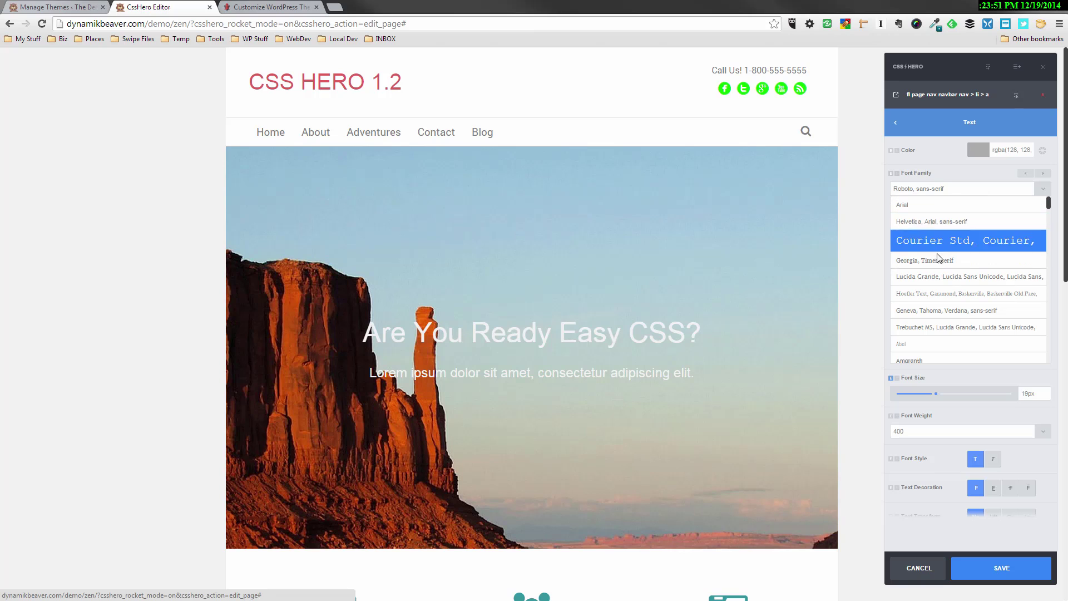
{"action": "scroll", "coordinate": [923, 330], "scroll_direction": "down", "scroll_amount": 2}
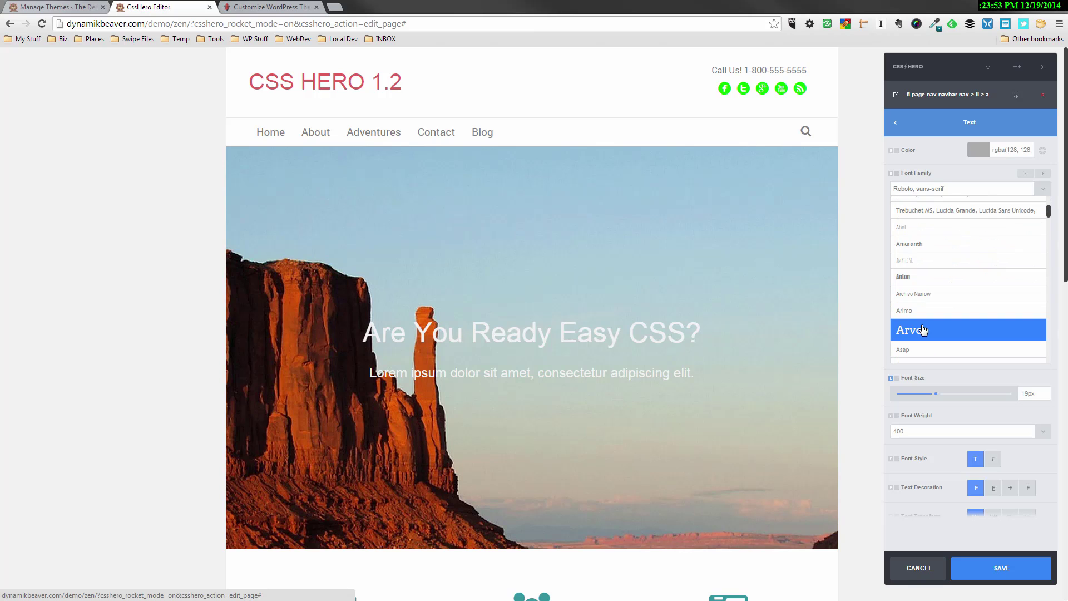
{"action": "left_click", "coordinate": [925, 284]}
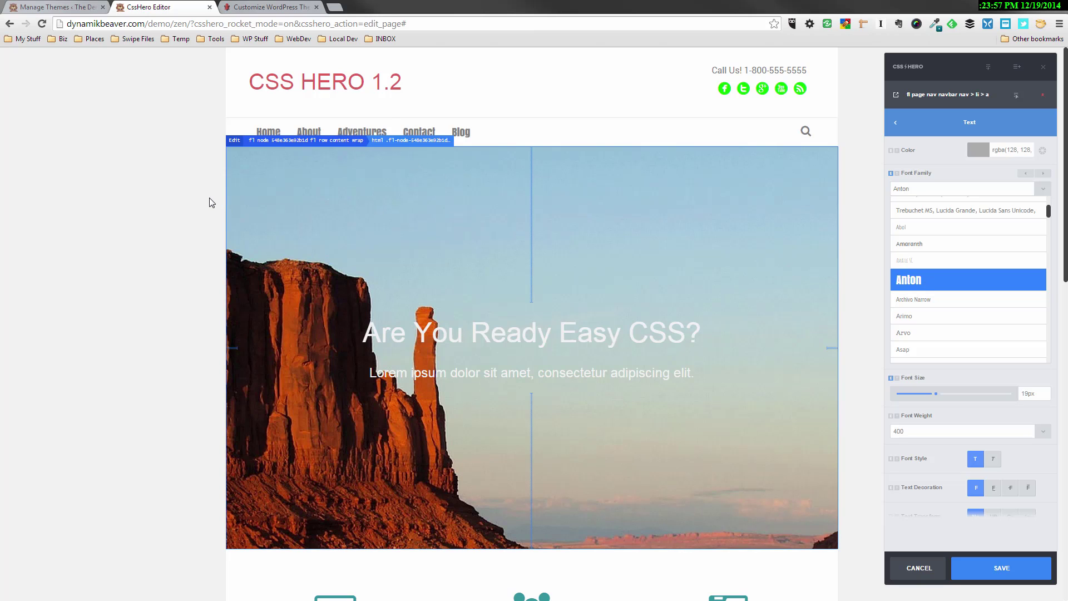
{"action": "scroll", "coordinate": [195, 262], "scroll_direction": "down", "scroll_amount": 1}
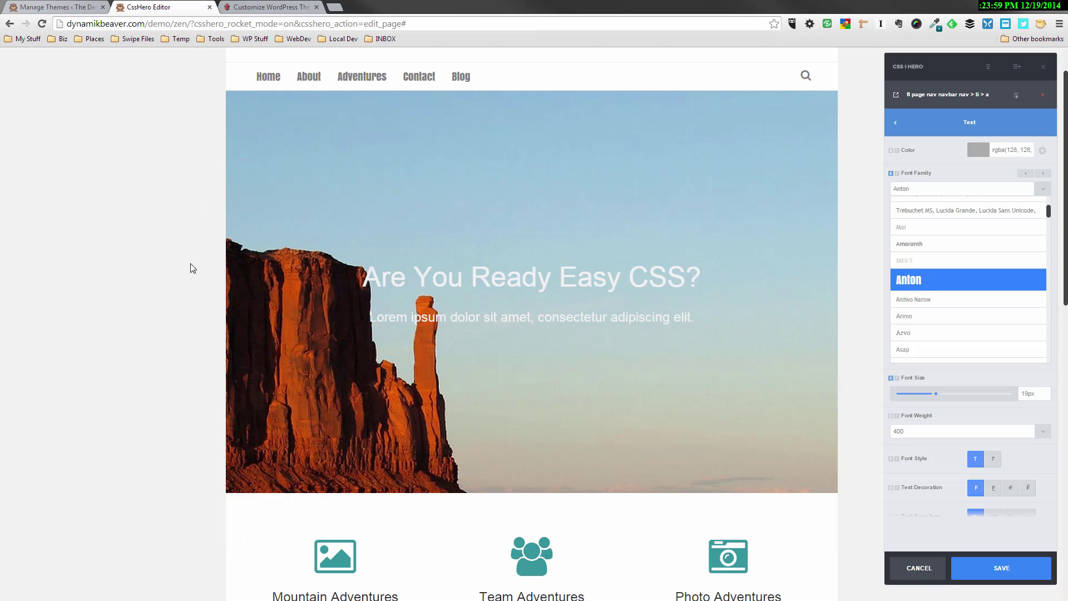
{"action": "scroll", "coordinate": [192, 268], "scroll_direction": "down", "scroll_amount": 4}
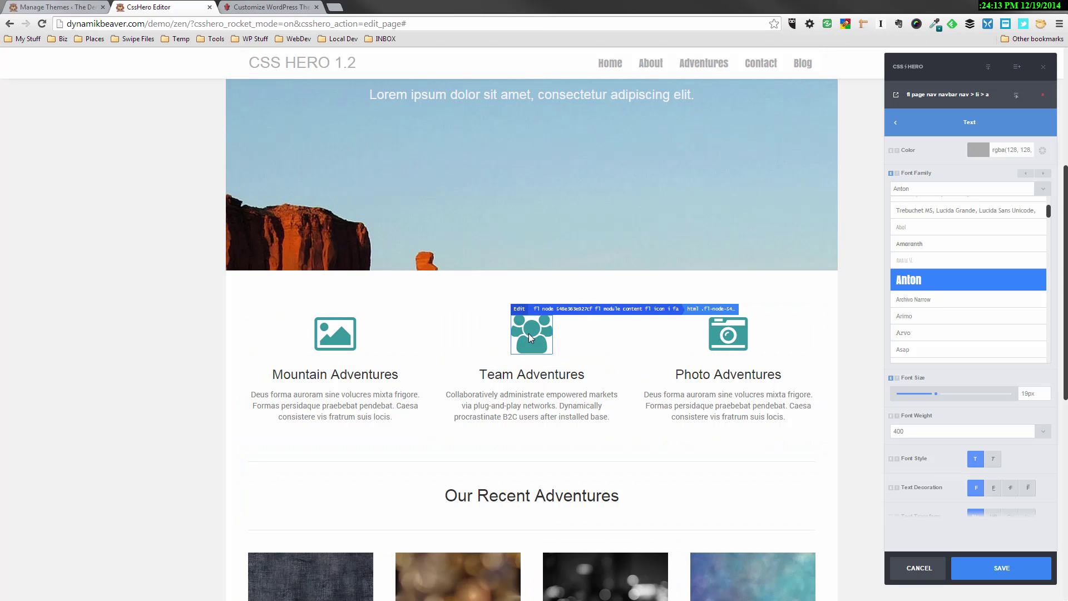
Step: Recolour the Team Adventures icon a bright crimson pink (#ff0a5b)
{"action": "left_click", "coordinate": [528, 334]}
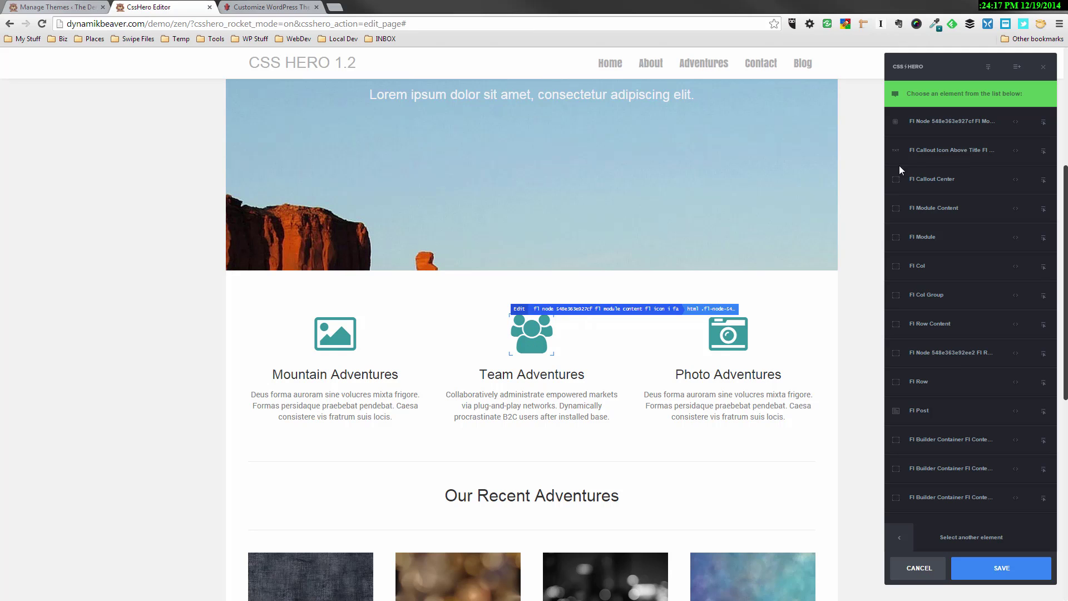
{"action": "left_click", "coordinate": [939, 123]}
{"action": "left_click", "coordinate": [939, 123]}
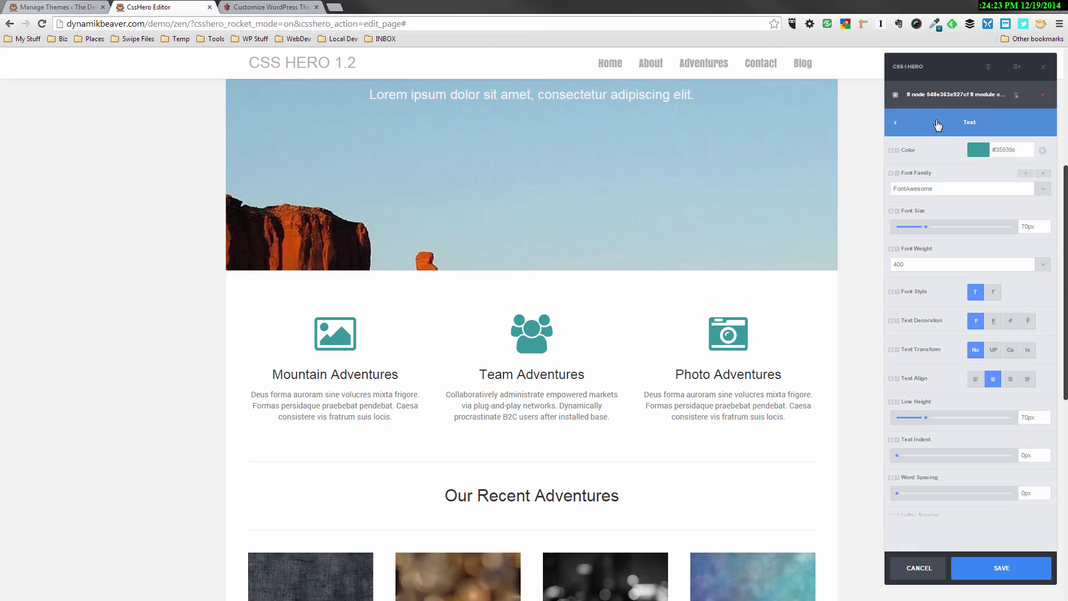
{"action": "left_click", "coordinate": [978, 151]}
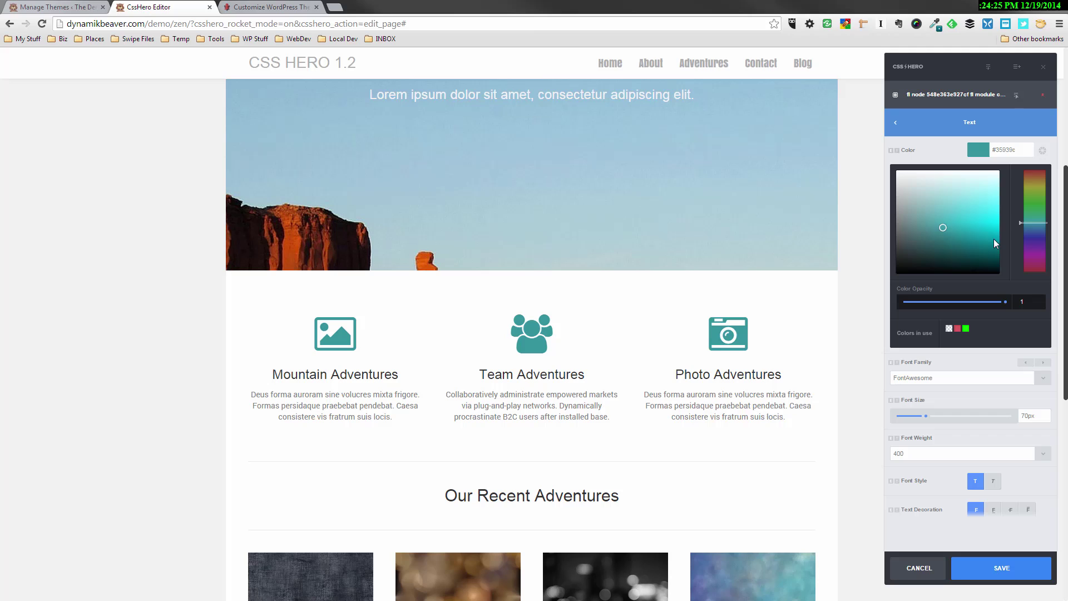
{"action": "left_click", "coordinate": [1036, 192]}
{"action": "left_click", "coordinate": [1037, 185]}
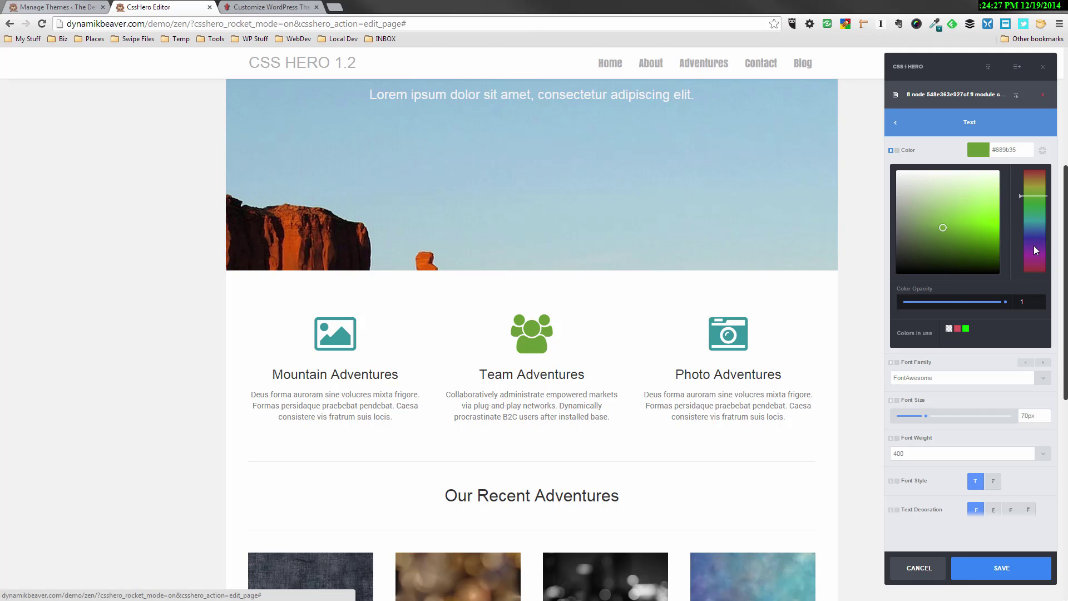
{"action": "left_click", "coordinate": [1035, 268]}
{"action": "left_click", "coordinate": [991, 223]}
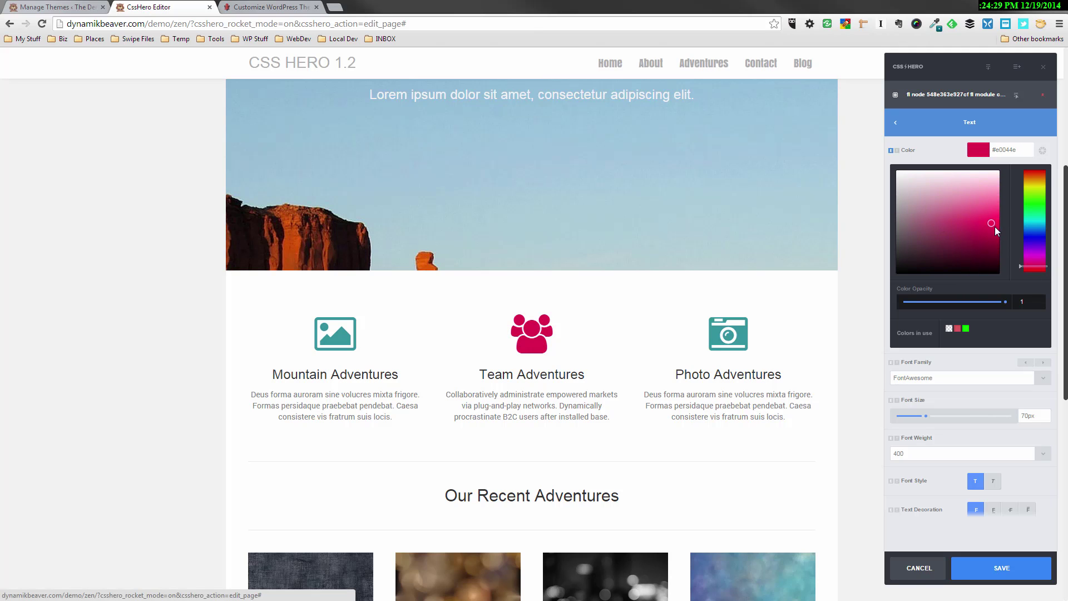
{"action": "left_click", "coordinate": [995, 217]}
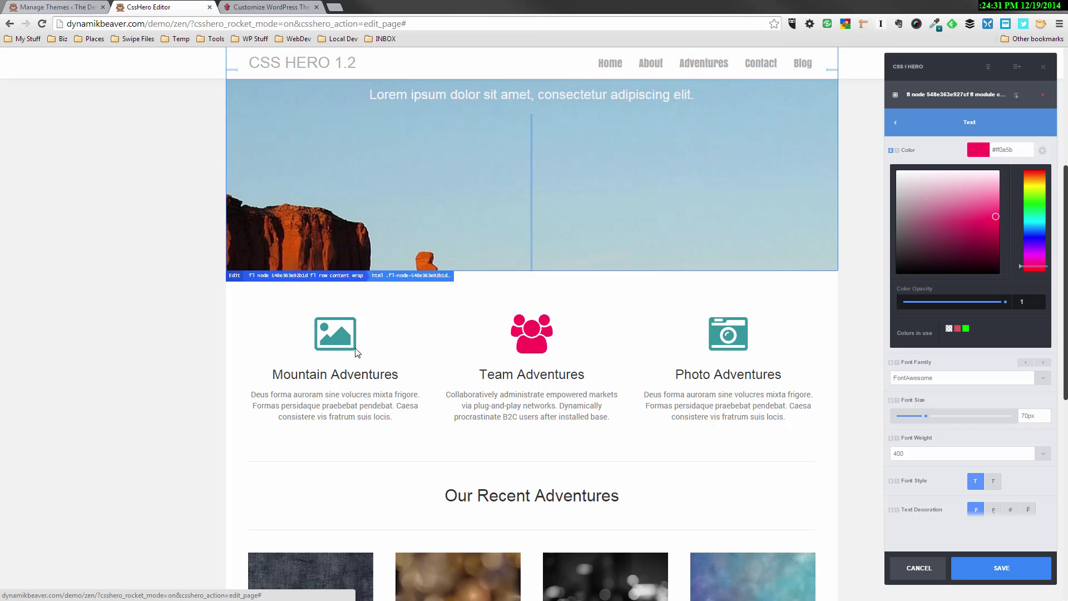
{"action": "left_click", "coordinate": [344, 339]}
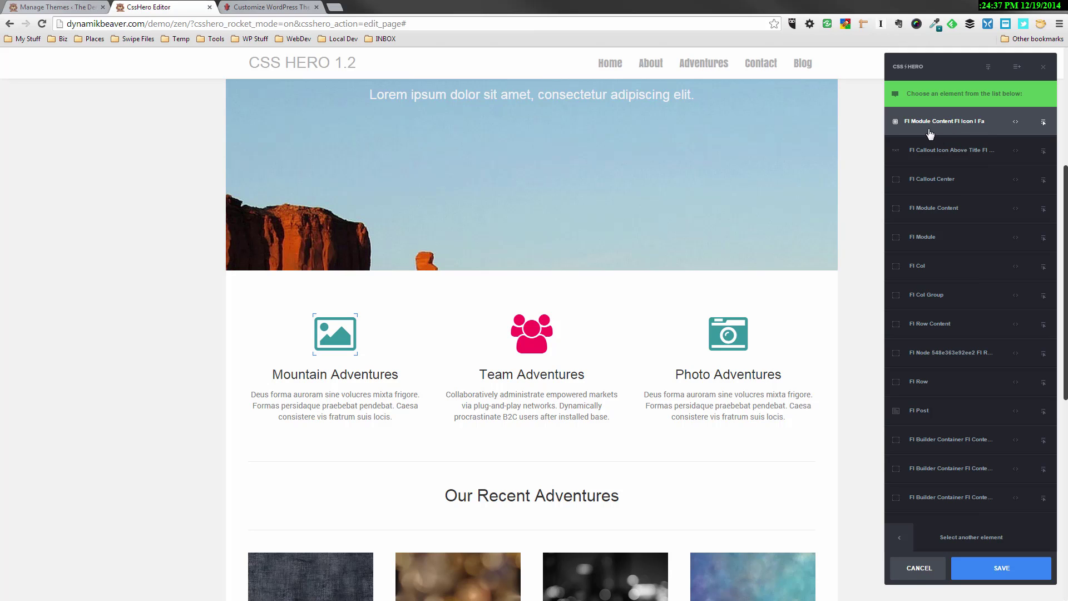
Step: Make the Mountain Adventures icon deep blue (#2700ea) and scroll to the Get In Touch banner
{"action": "left_click", "coordinate": [954, 127]}
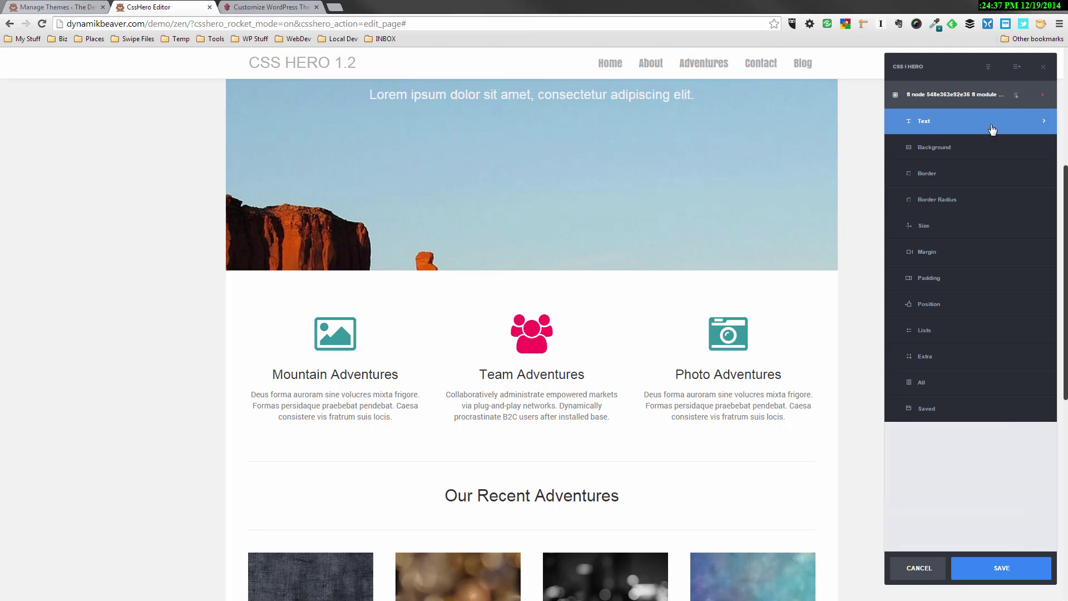
{"action": "left_click", "coordinate": [957, 122]}
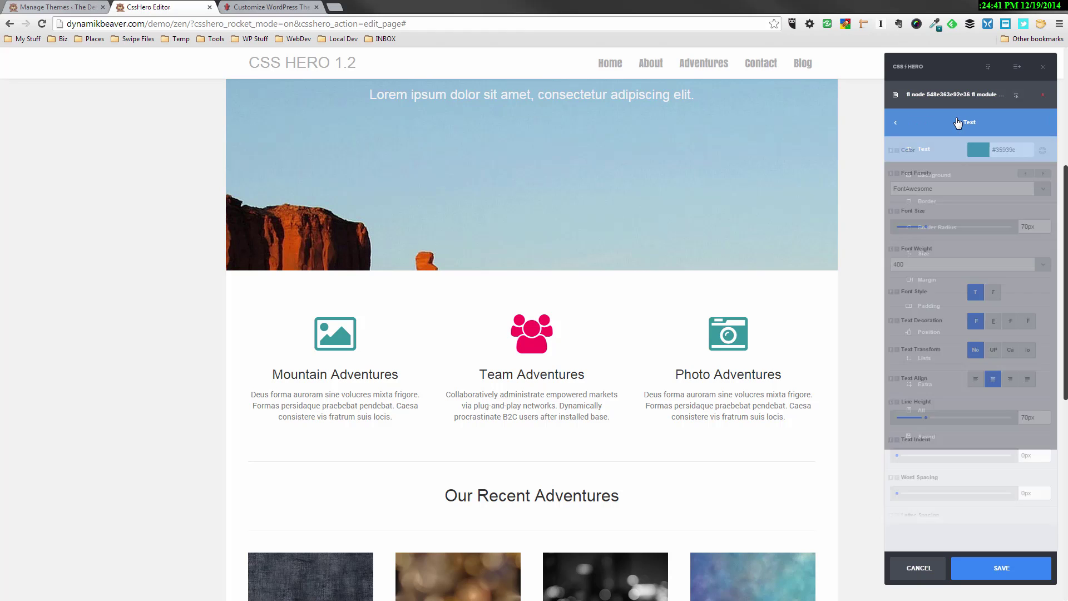
{"action": "left_click", "coordinate": [977, 147]}
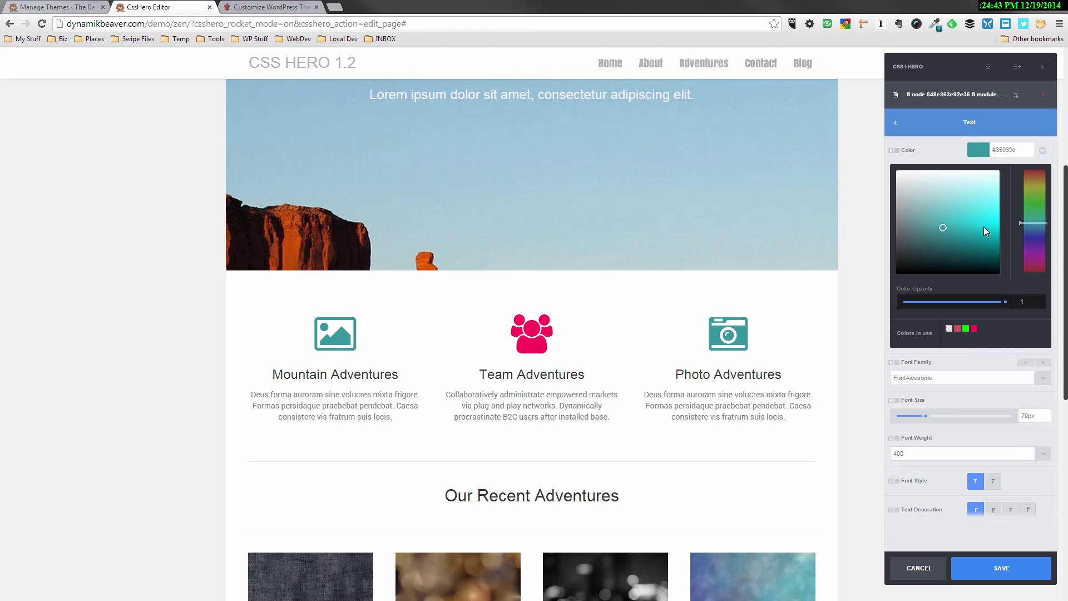
{"action": "left_click", "coordinate": [995, 244]}
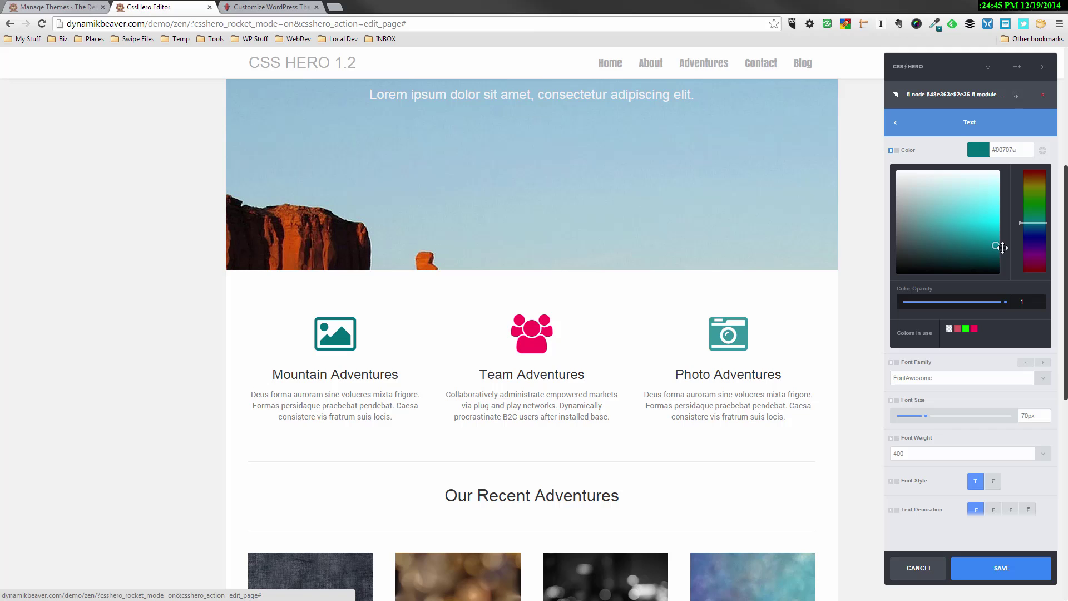
{"action": "left_click", "coordinate": [1039, 241]}
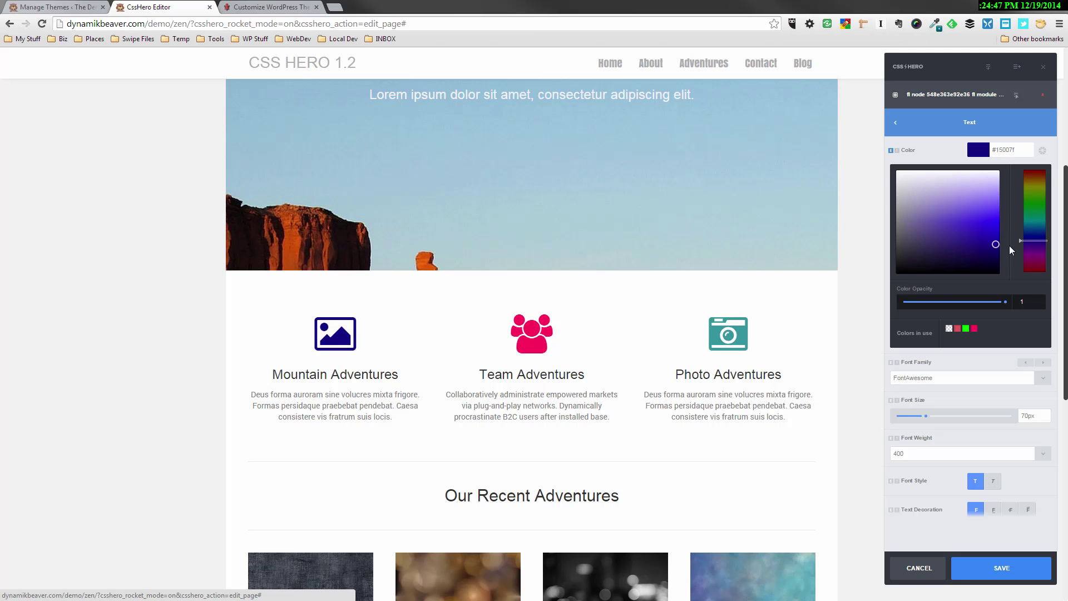
{"action": "left_click_drag", "start_coordinate": [996, 245], "coordinate": [1014, 225]}
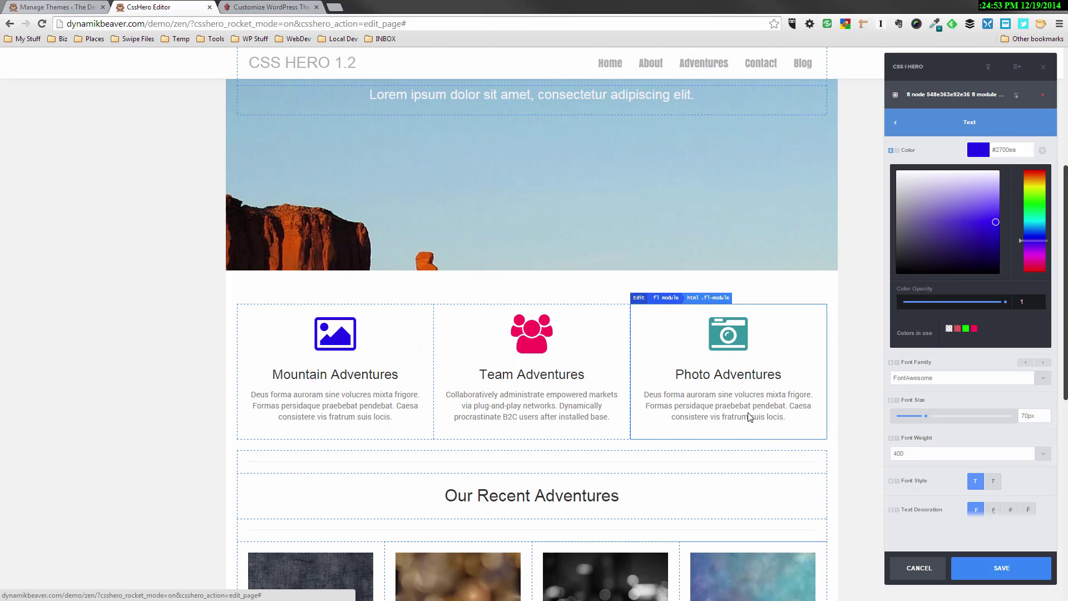
{"action": "scroll", "coordinate": [843, 306], "scroll_direction": "down", "scroll_amount": 4}
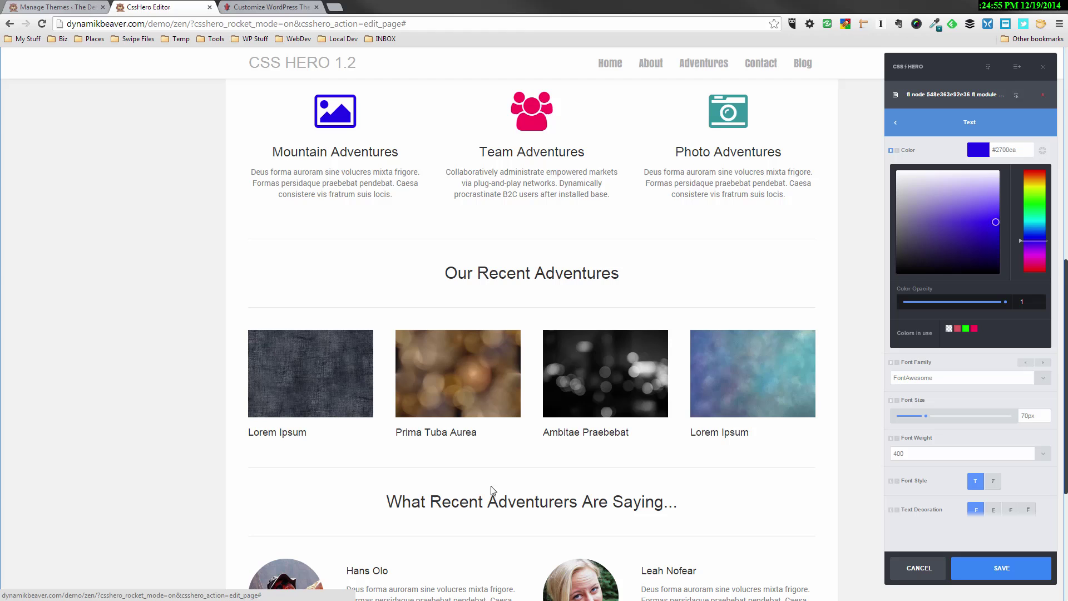
{"action": "scroll", "coordinate": [356, 429], "scroll_direction": "down", "scroll_amount": 1}
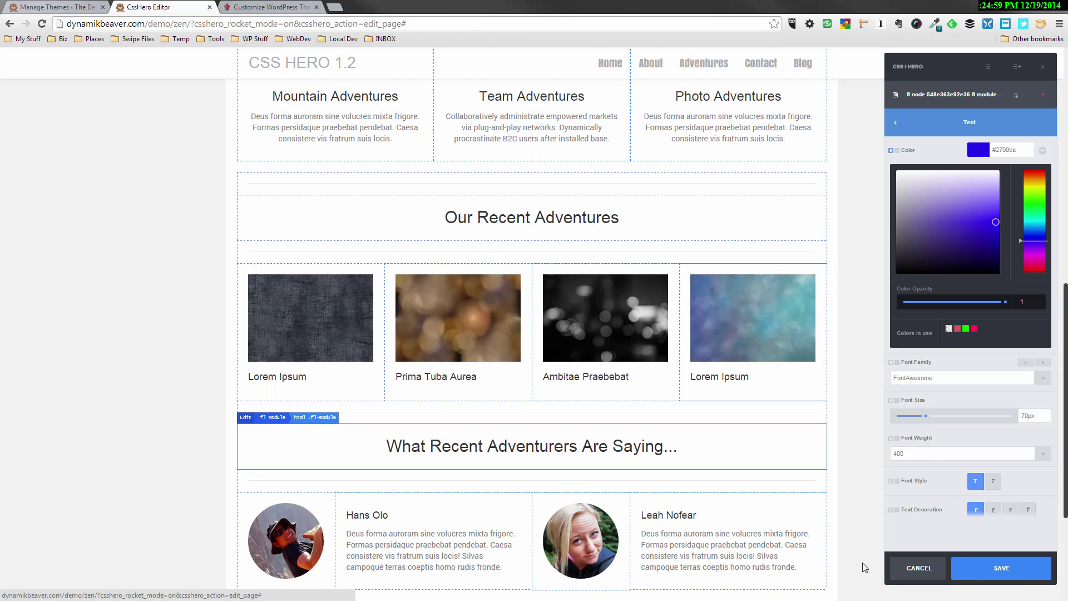
{"action": "scroll", "coordinate": [980, 549], "scroll_direction": "down", "scroll_amount": 3}
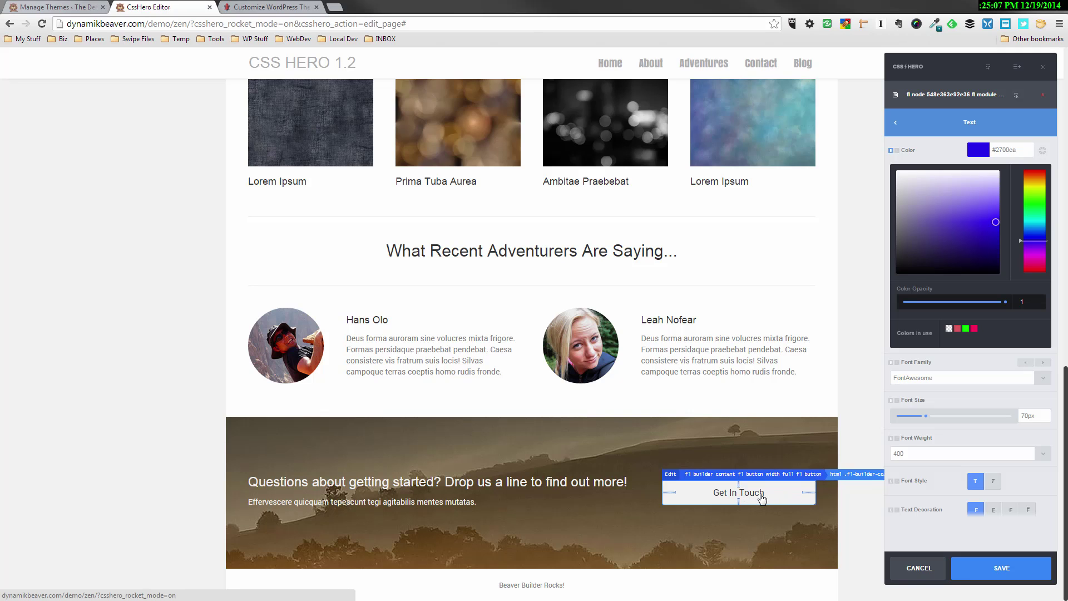
Step: Give the Get In Touch button an !important red background (#e00000) and save all changes
{"action": "left_click", "coordinate": [784, 496]}
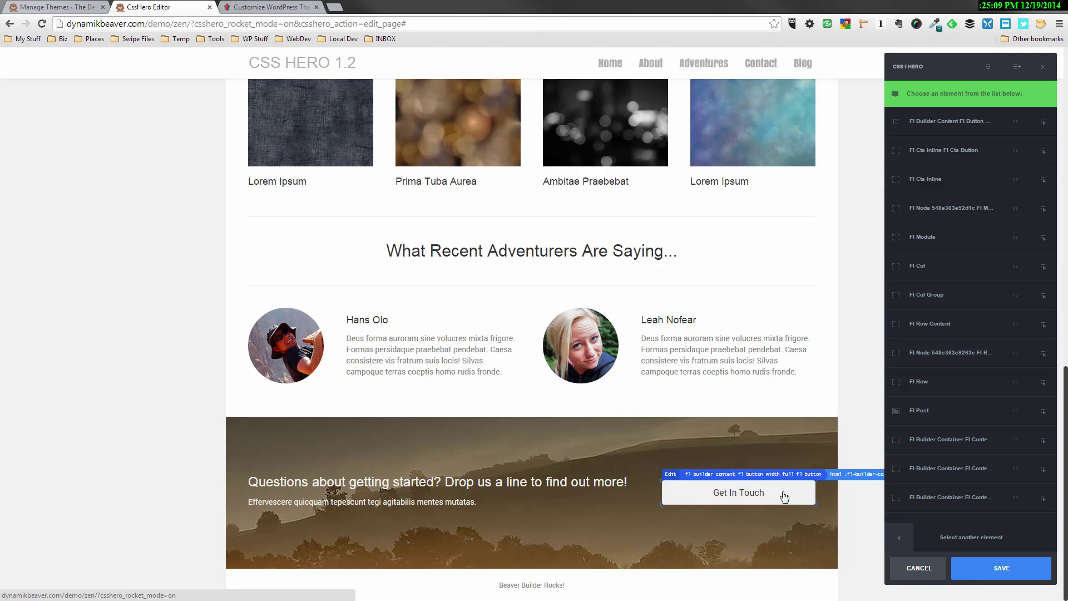
{"action": "left_click", "coordinate": [933, 129]}
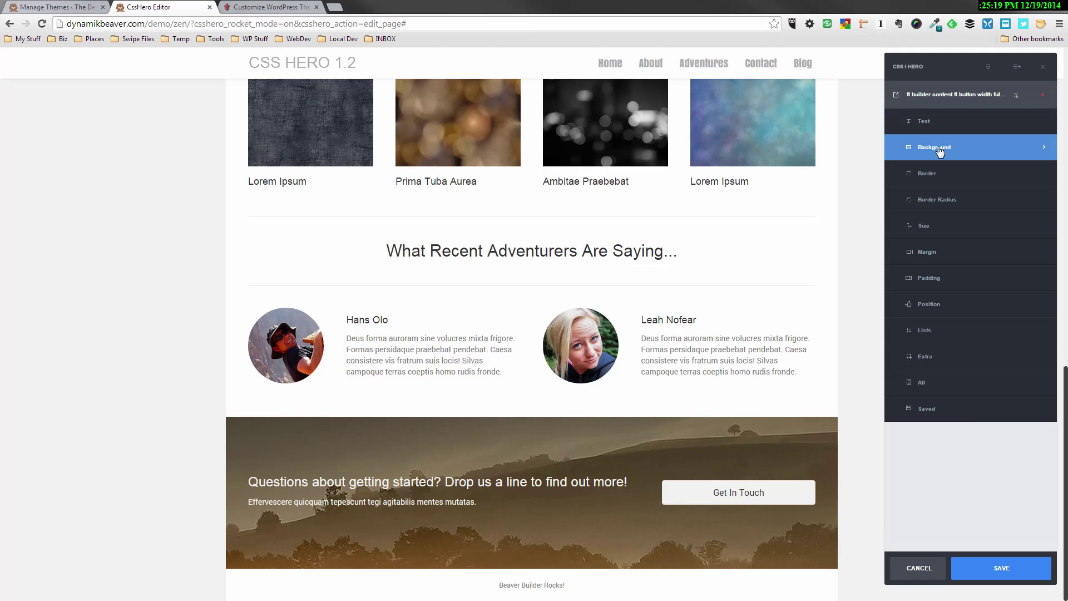
{"action": "left_click", "coordinate": [936, 148]}
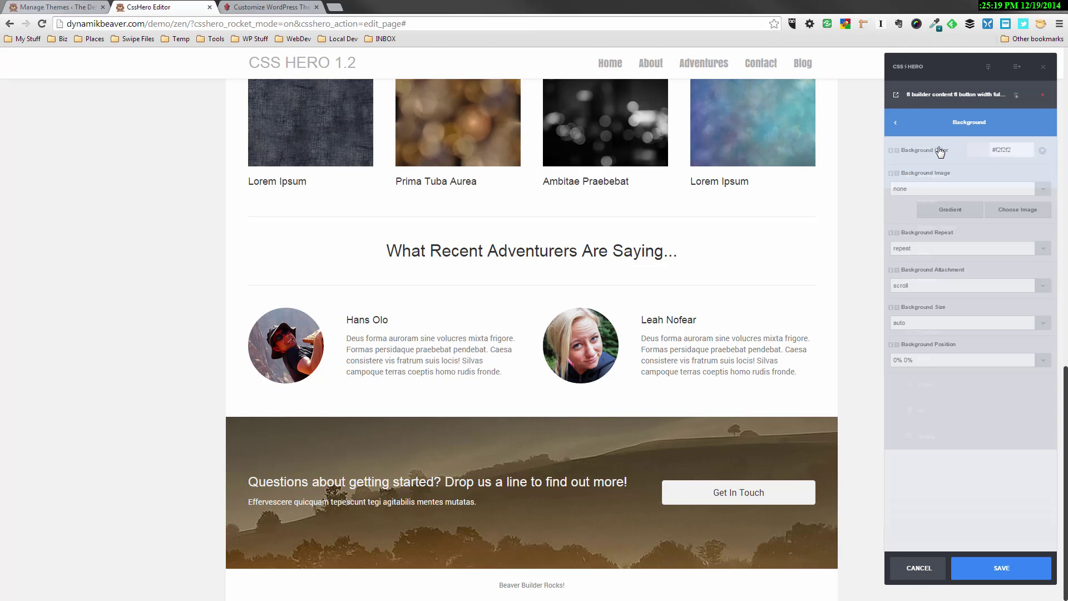
{"action": "left_click", "coordinate": [983, 149]}
{"action": "left_click", "coordinate": [994, 222]}
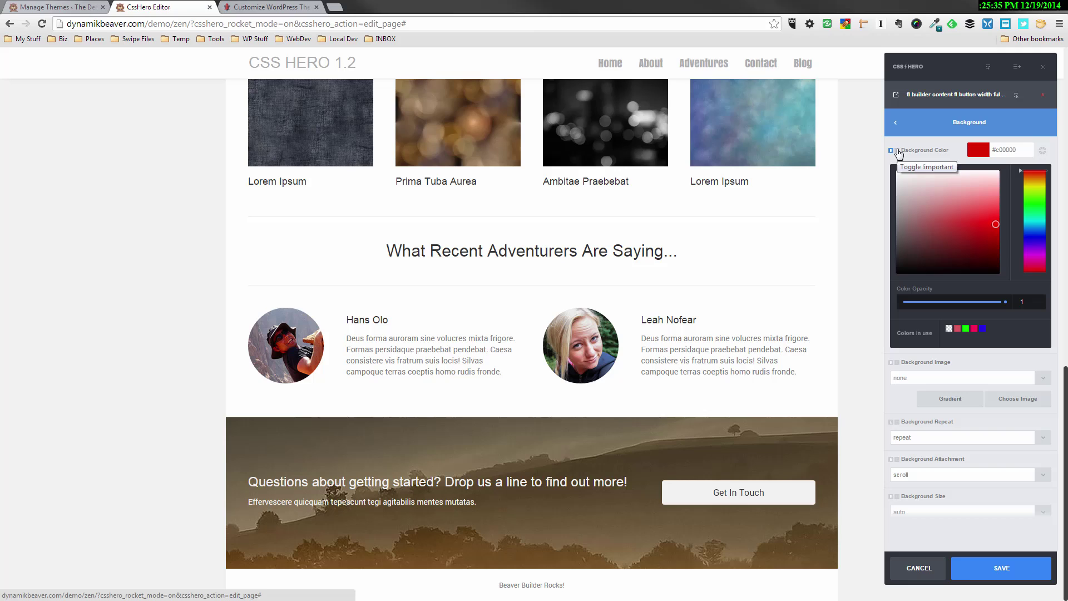
{"action": "left_click", "coordinate": [898, 151]}
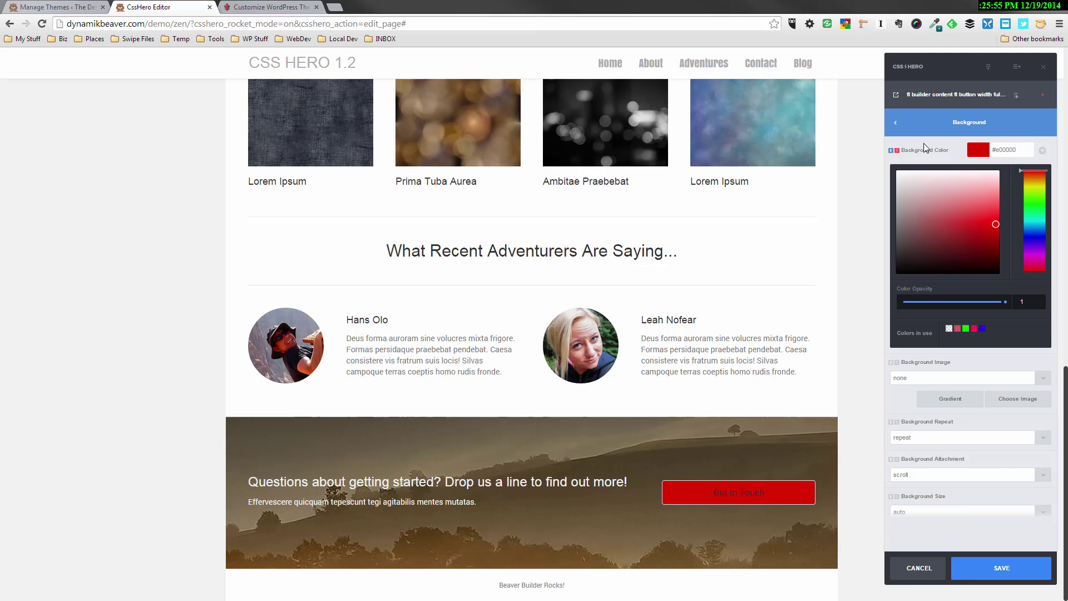
{"action": "left_click", "coordinate": [1001, 573]}
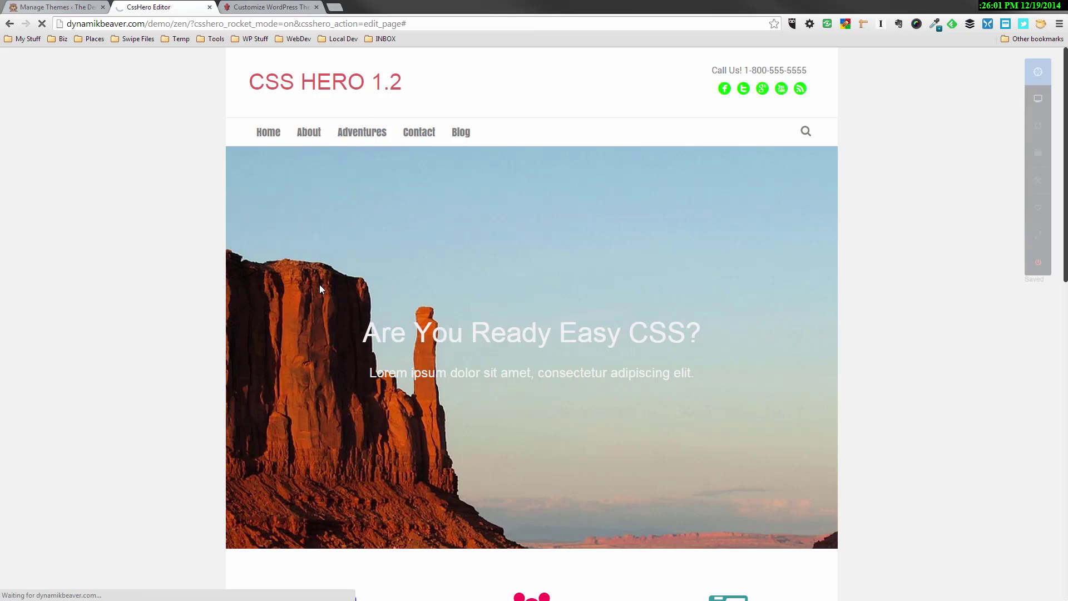
Step: Scroll back to the top of the reloaded page to check the saved styles
{"action": "scroll", "coordinate": [493, 352], "scroll_direction": "down", "scroll_amount": 5}
{"action": "scroll", "coordinate": [494, 364], "scroll_direction": "up", "scroll_amount": 5}
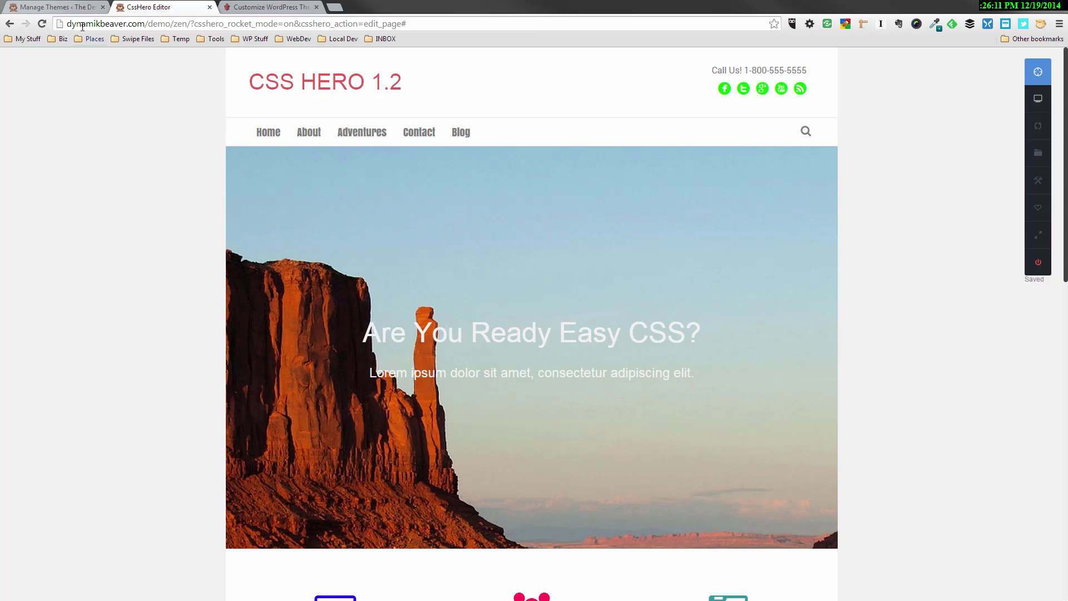
Step: Install and activate the One Page 1.2.1 theme from Add Themes, then return to the CSS Hero editor
{"action": "left_click", "coordinate": [71, 7]}
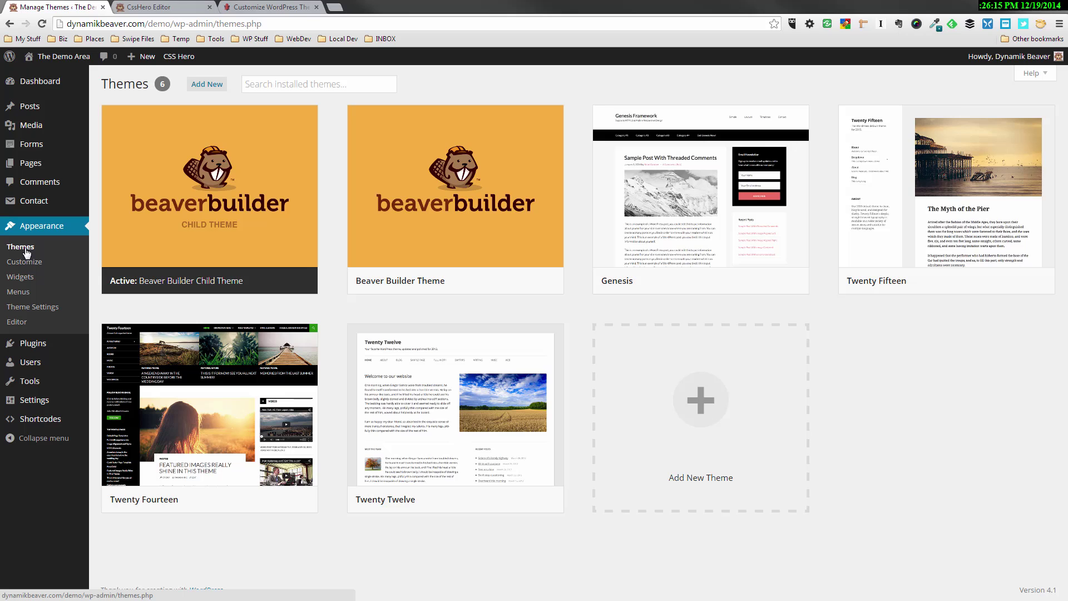
{"action": "left_click", "coordinate": [216, 88]}
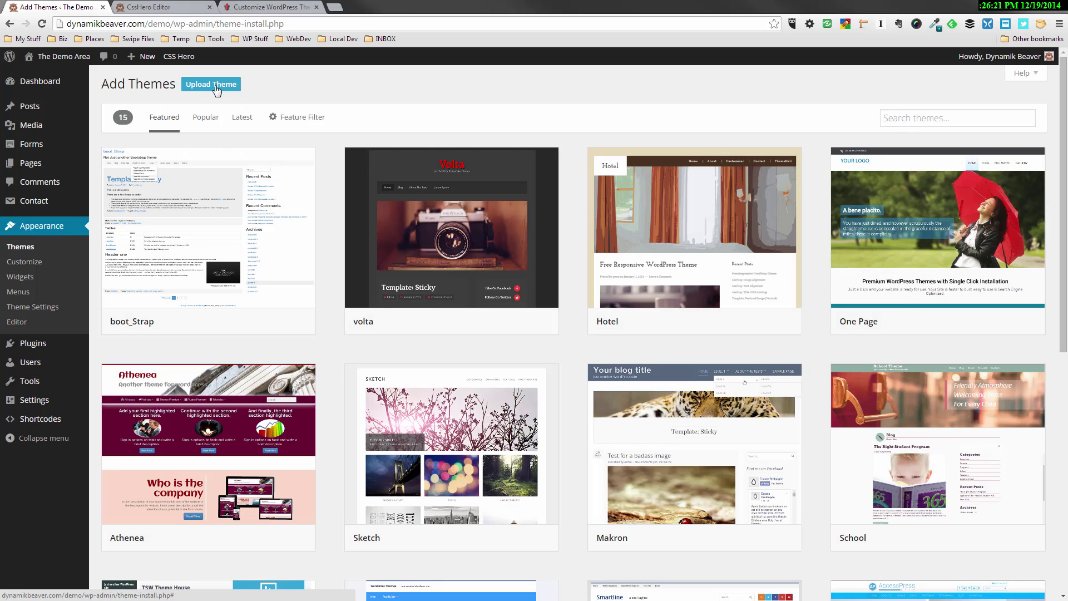
{"action": "scroll", "coordinate": [259, 139], "scroll_direction": "down", "scroll_amount": 2}
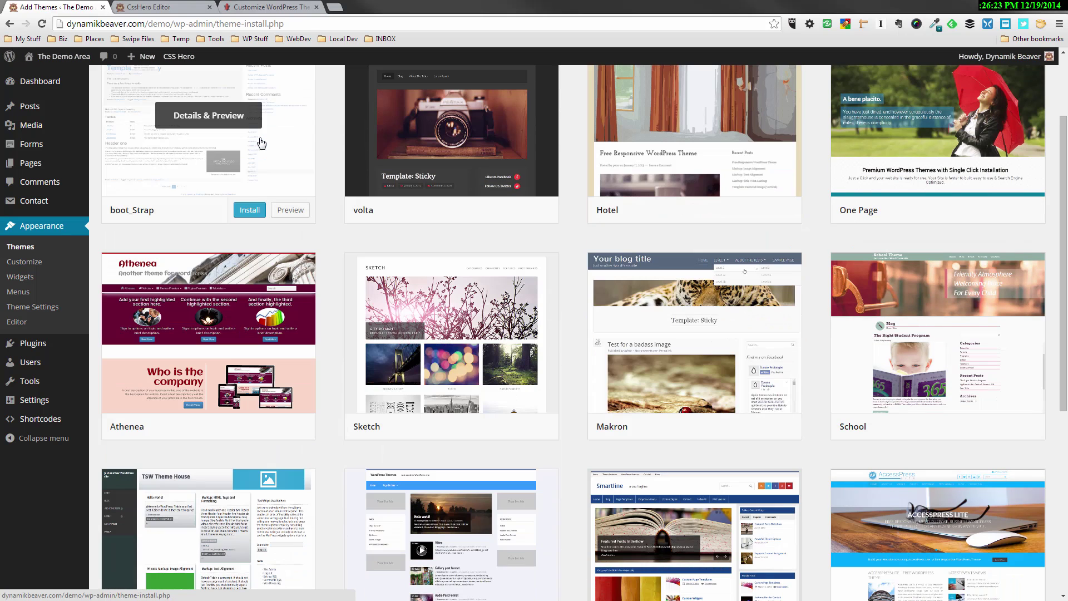
{"action": "scroll", "coordinate": [262, 144], "scroll_direction": "up", "scroll_amount": 2}
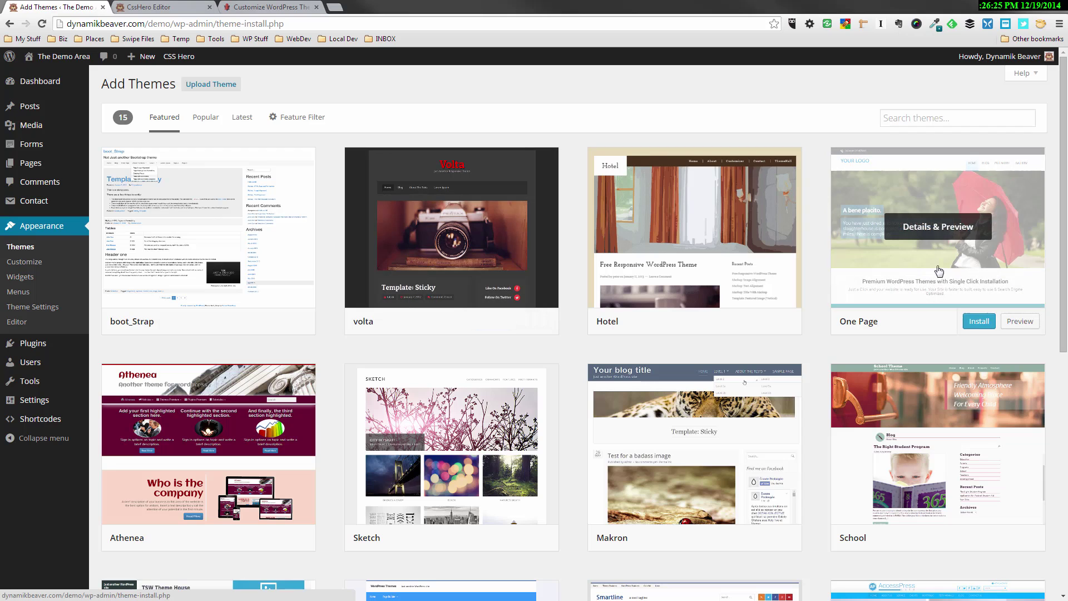
{"action": "left_click", "coordinate": [979, 321]}
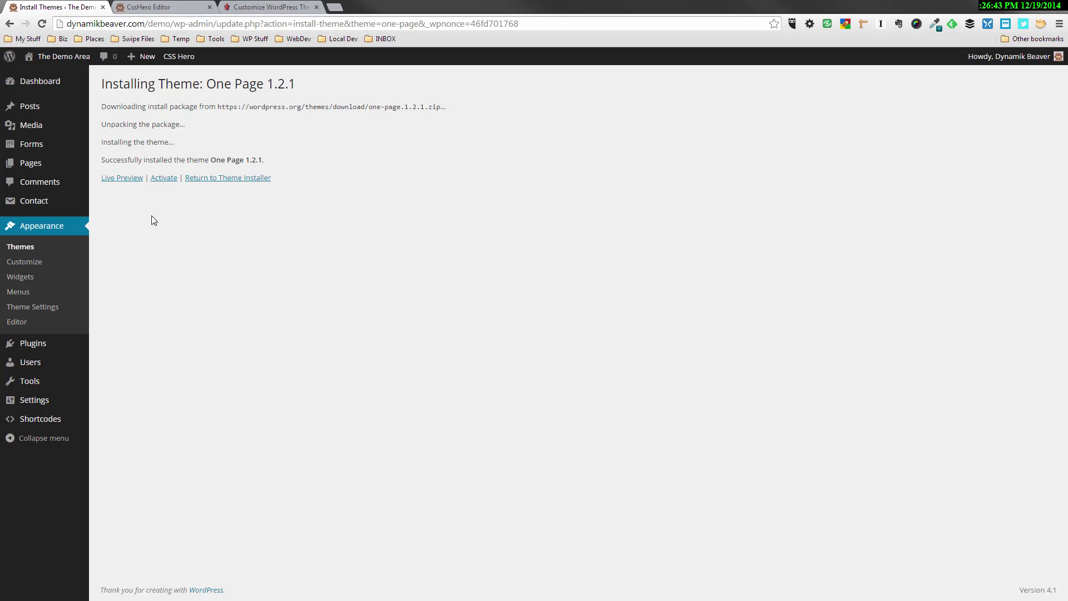
{"action": "left_click", "coordinate": [166, 179]}
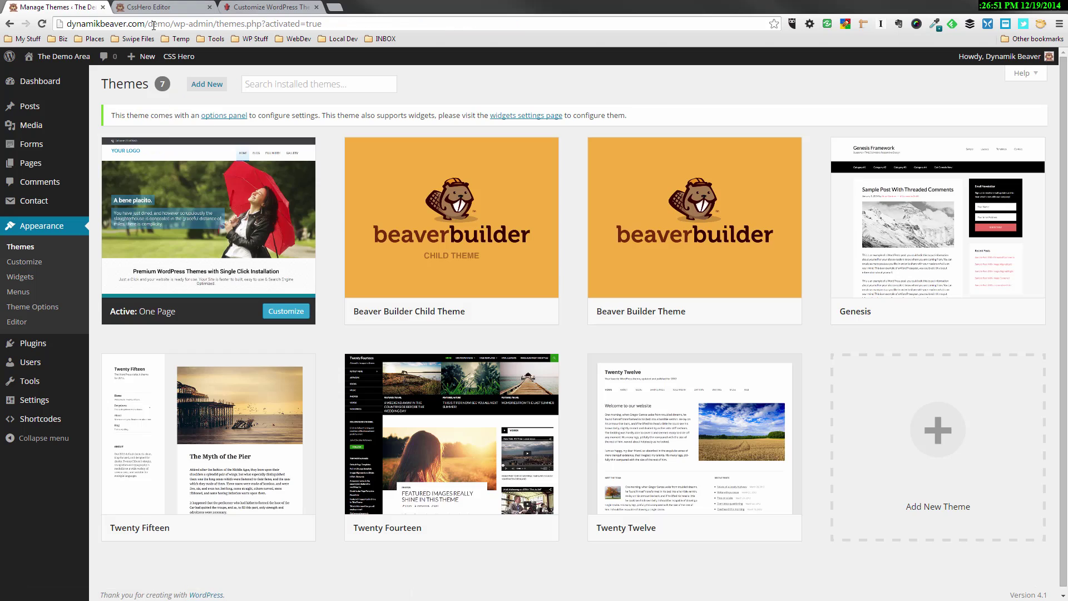
{"action": "left_click", "coordinate": [162, 6]}
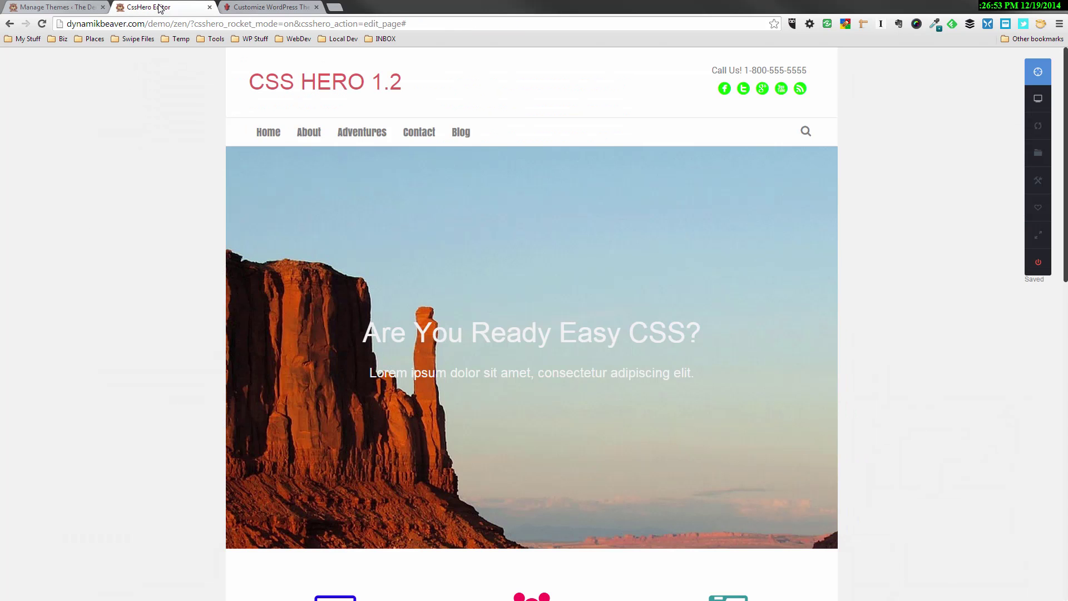
Step: Reload the CSS Hero editor and open the demo home page rendered in the One Page theme
{"action": "key", "text": "F5"}
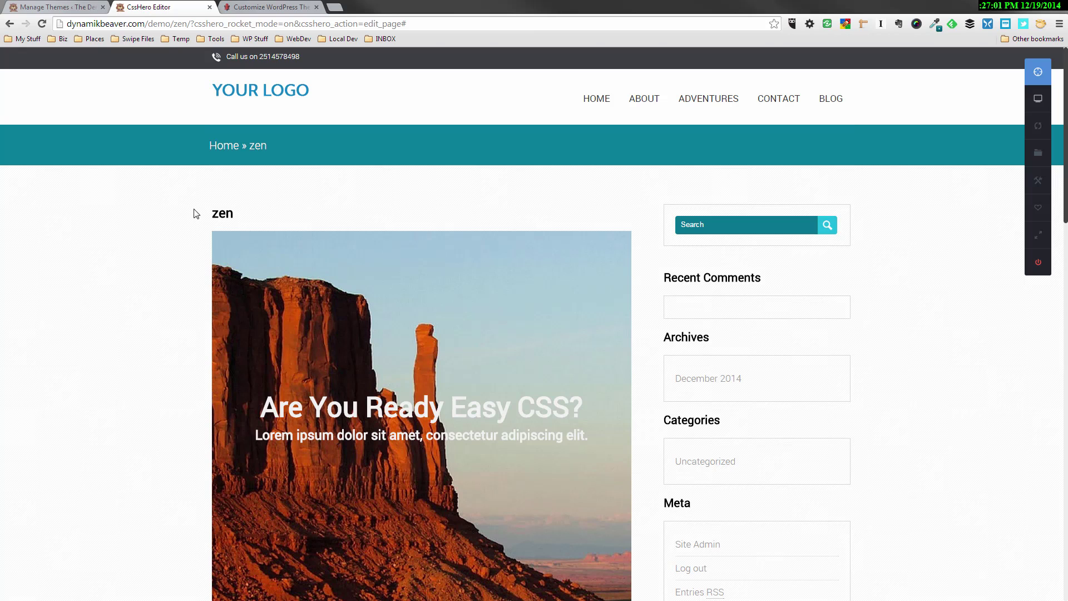
{"action": "scroll", "coordinate": [156, 222], "scroll_direction": "down", "scroll_amount": 2}
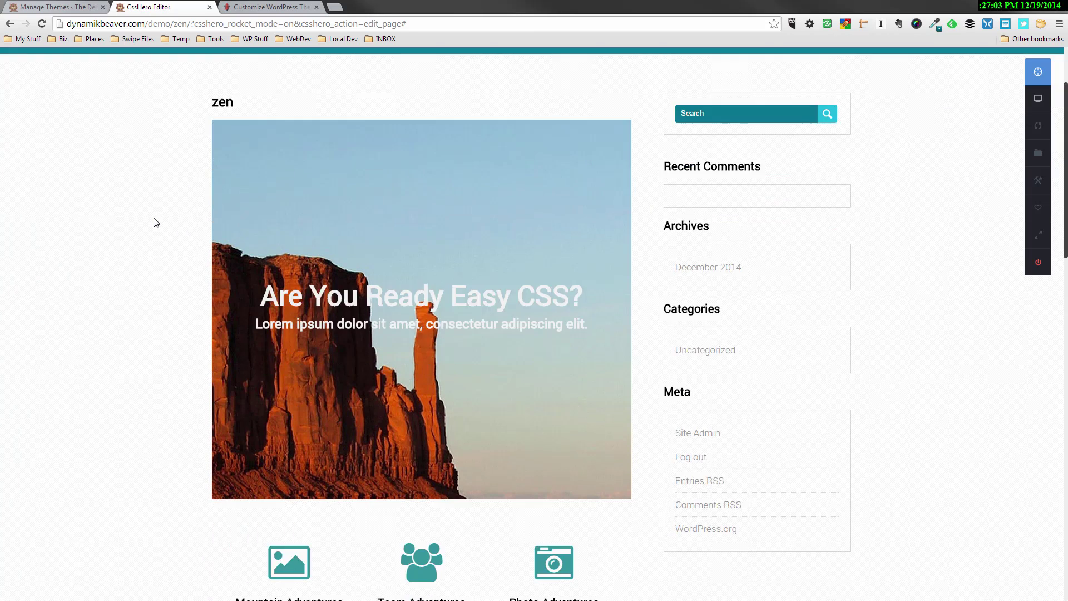
{"action": "scroll", "coordinate": [167, 219], "scroll_direction": "up", "scroll_amount": 2}
{"action": "left_click", "coordinate": [270, 97]}
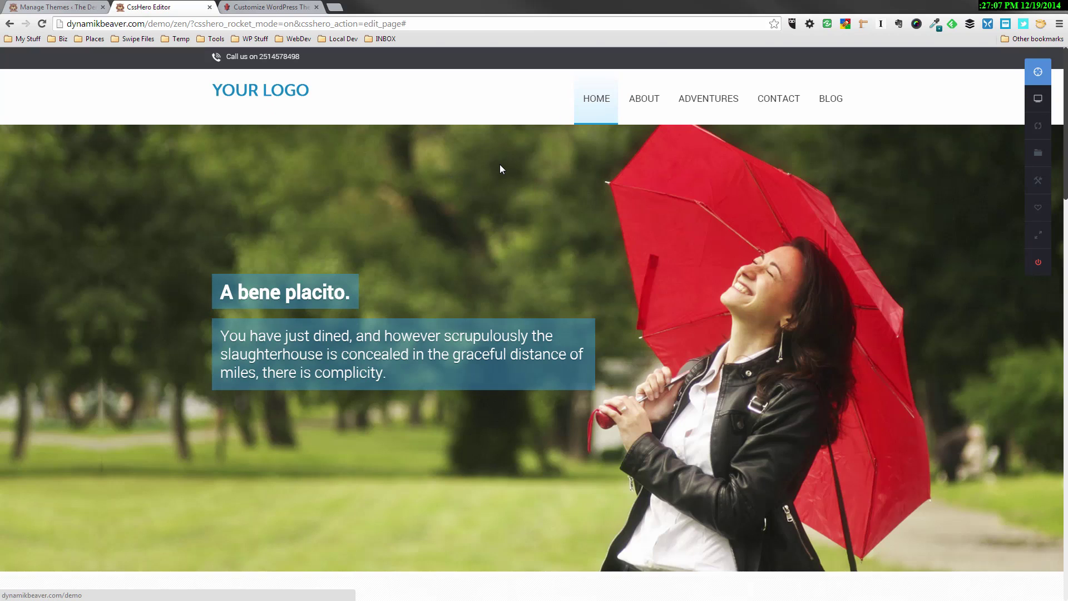
{"action": "scroll", "coordinate": [504, 168], "scroll_direction": "down", "scroll_amount": 7}
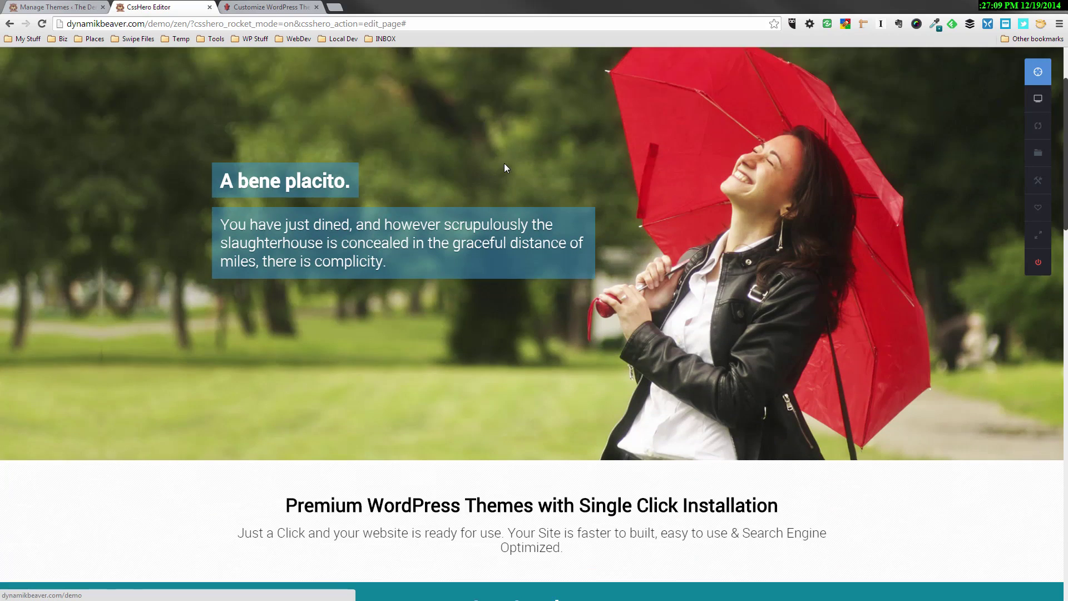
{"action": "scroll", "coordinate": [504, 181], "scroll_direction": "up", "scroll_amount": 5}
{"action": "scroll", "coordinate": [502, 179], "scroll_direction": "down", "scroll_amount": 7}
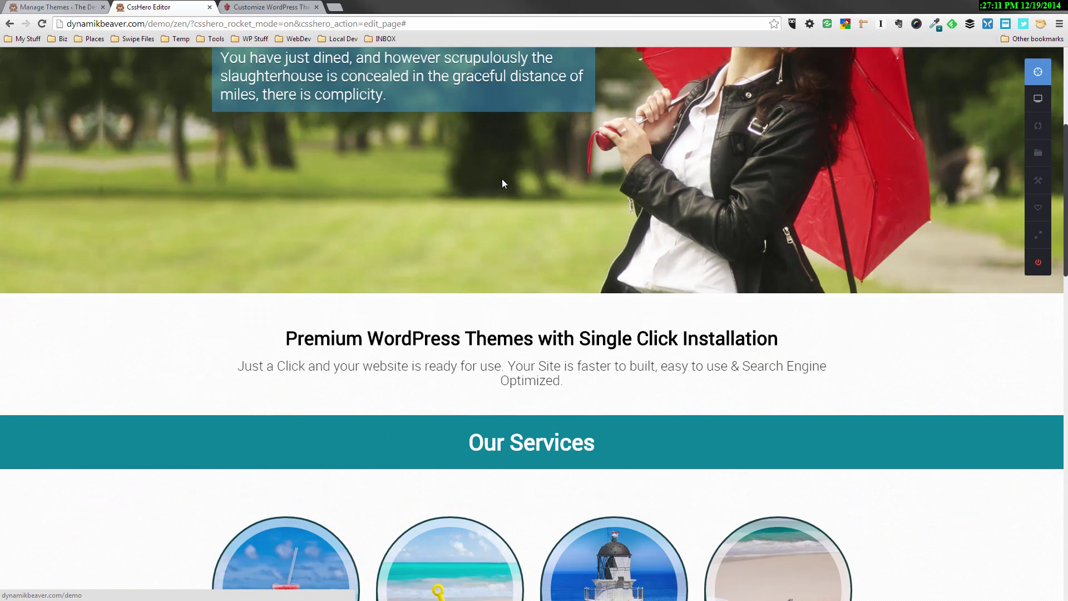
{"action": "scroll", "coordinate": [501, 179], "scroll_direction": "up", "scroll_amount": 8}
{"action": "scroll", "coordinate": [502, 179], "scroll_direction": "up", "scroll_amount": 1}
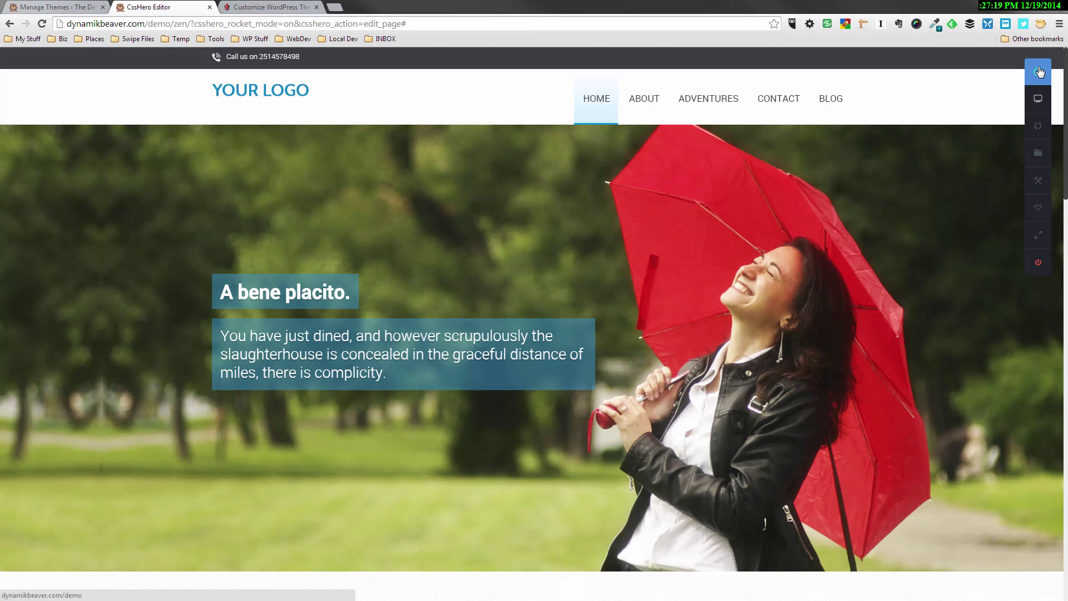
Step: Colour the navigation menu link text teal #2f6476, sampled from the hero caption box
{"action": "left_click", "coordinate": [1038, 72]}
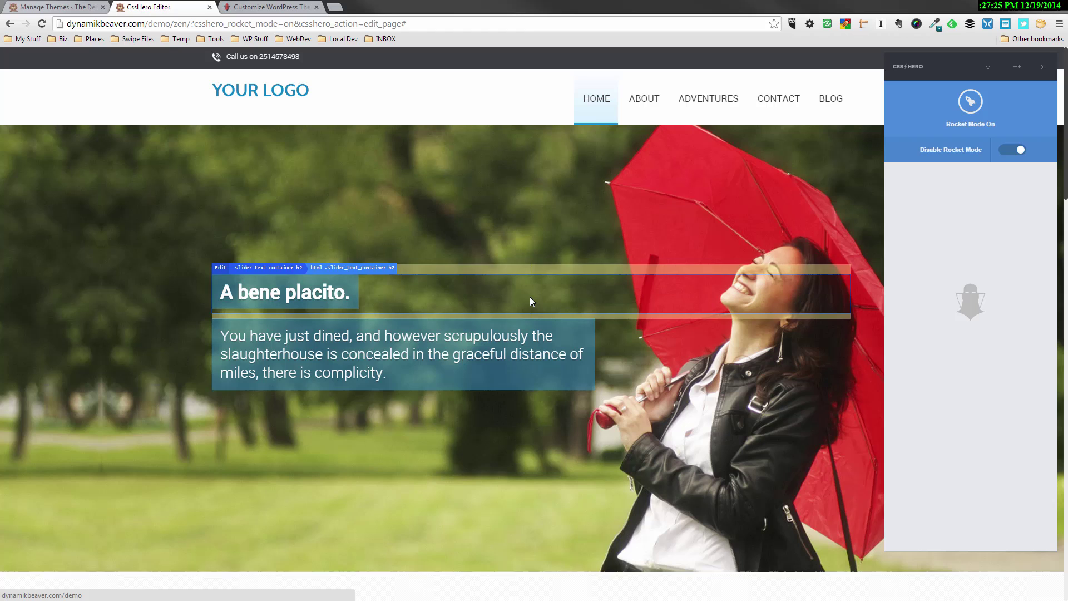
{"action": "left_click", "coordinate": [648, 105]}
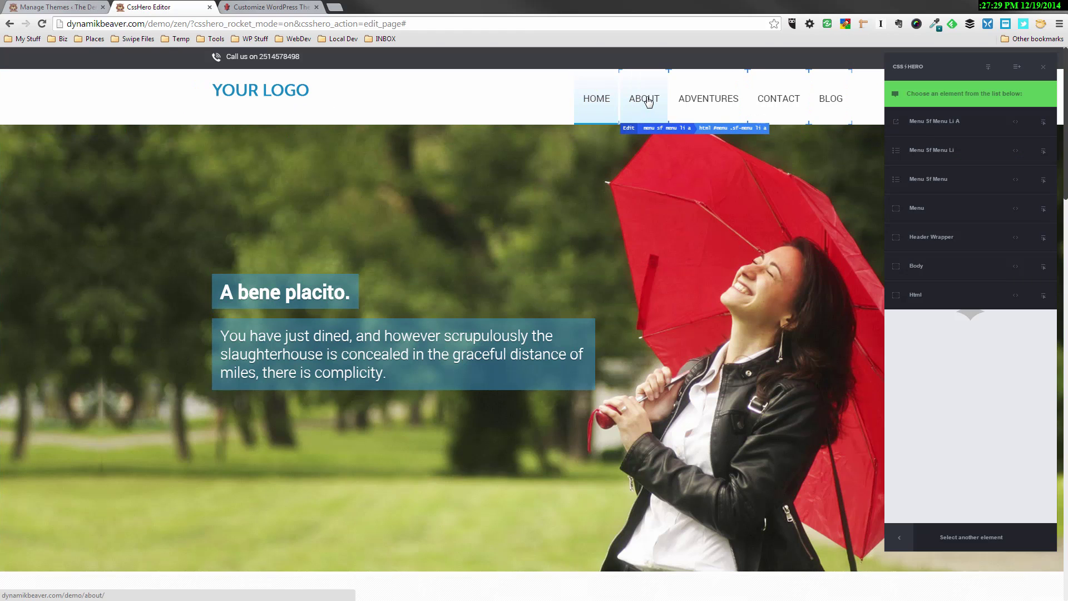
{"action": "left_click", "coordinate": [926, 126]}
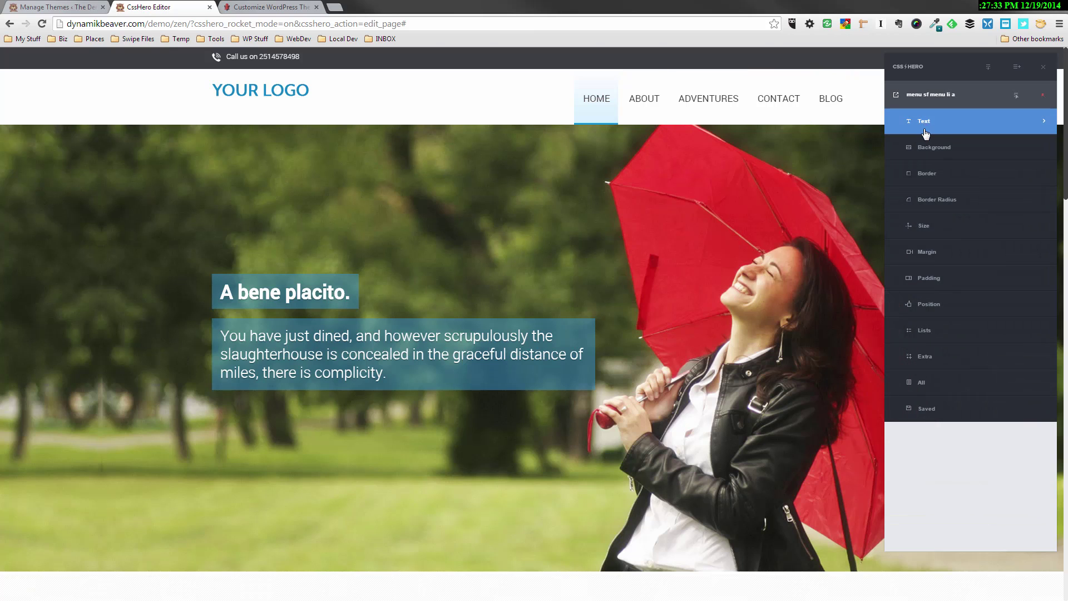
{"action": "left_click", "coordinate": [926, 124]}
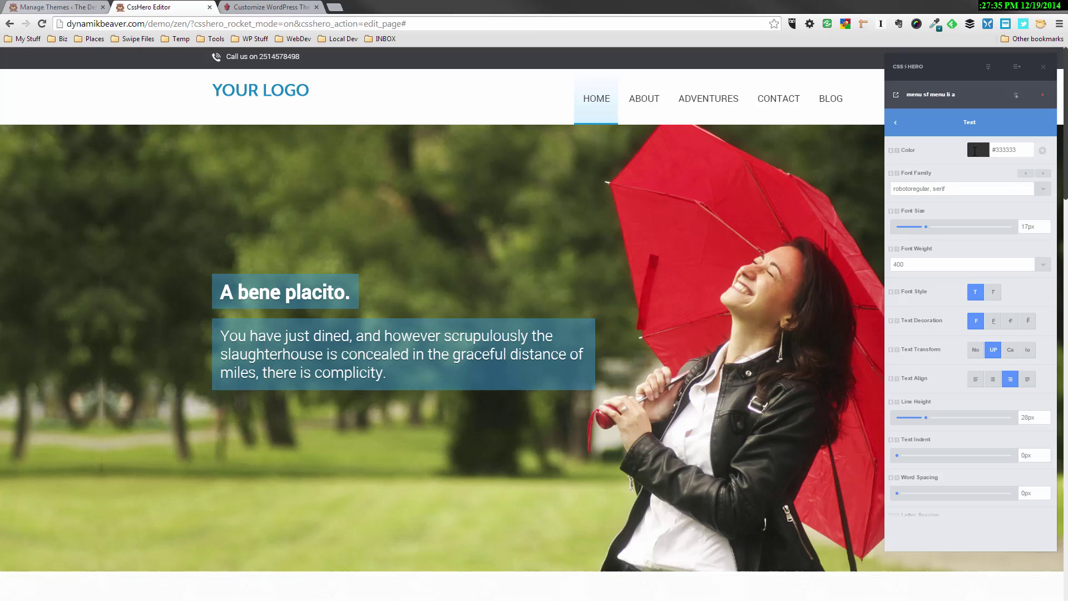
{"action": "left_click", "coordinate": [975, 150]}
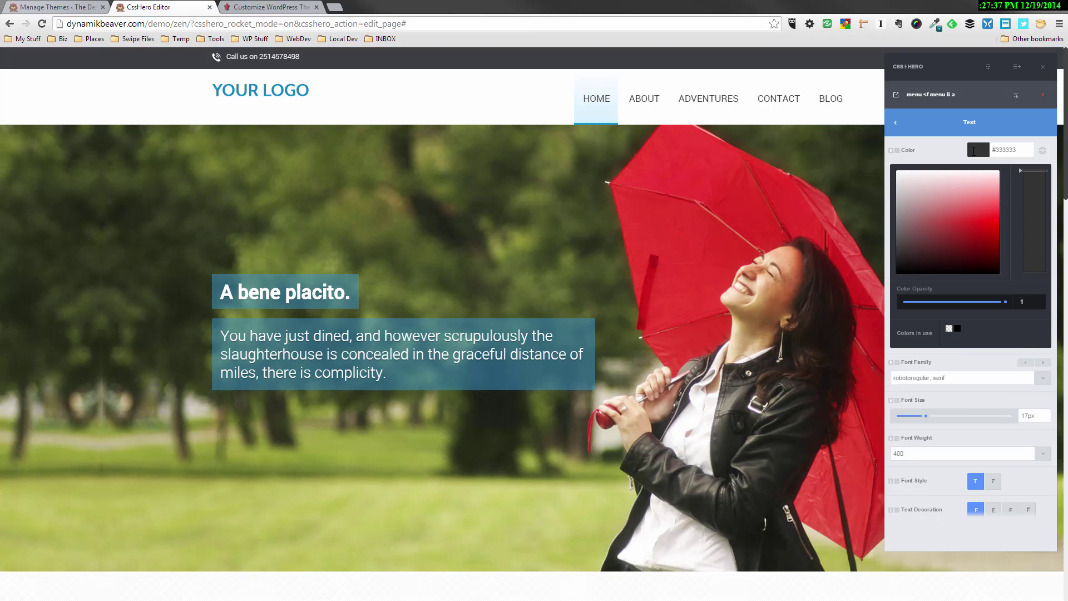
{"action": "left_click", "coordinate": [935, 23]}
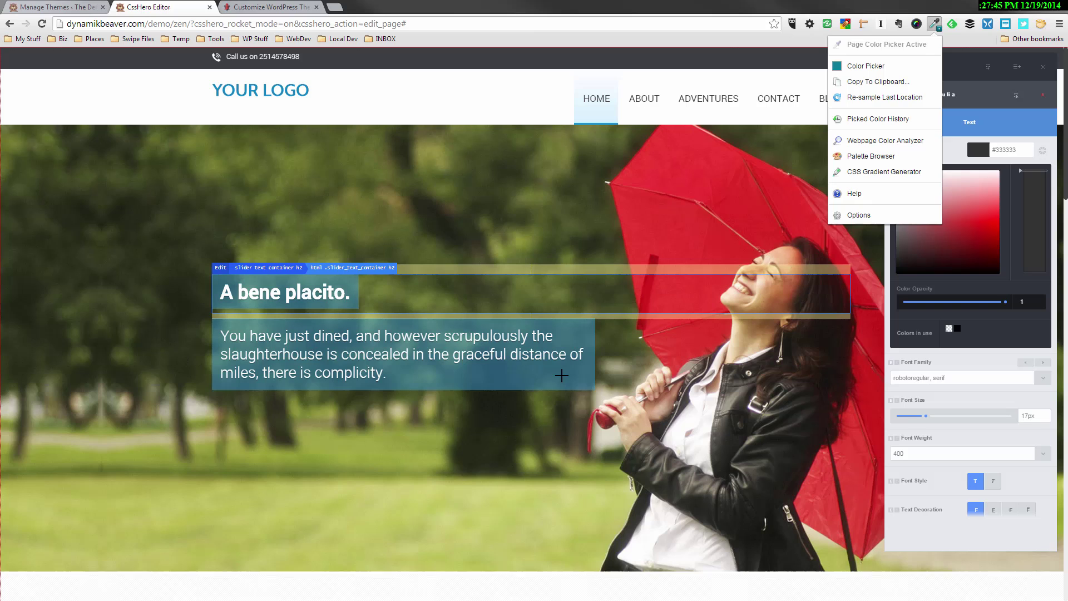
{"action": "left_click", "coordinate": [551, 372]}
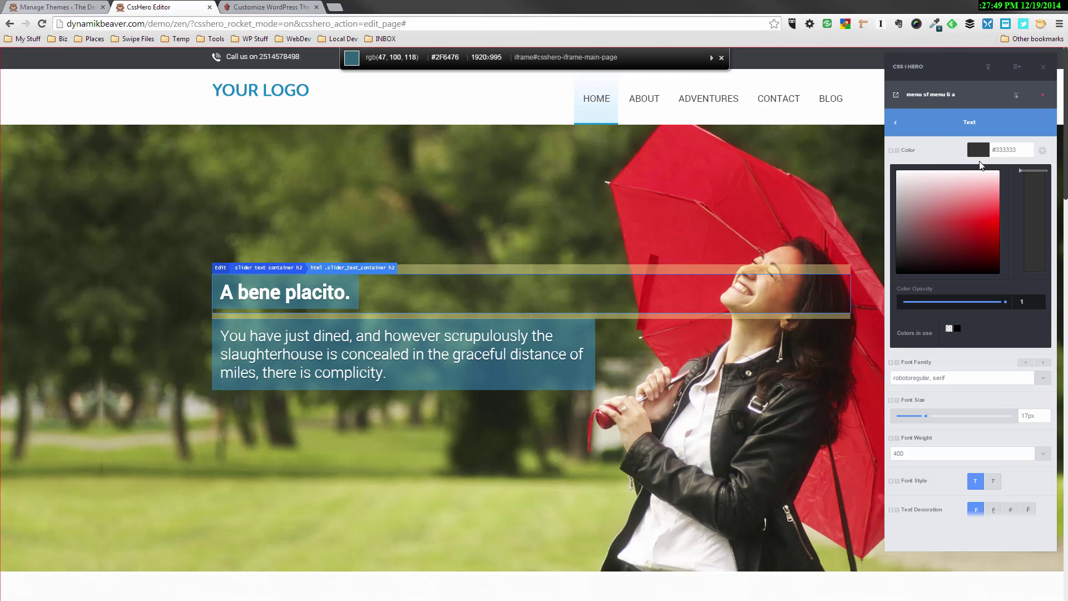
{"action": "left_click", "coordinate": [1013, 149]}
{"action": "left_click", "coordinate": [1017, 149]}
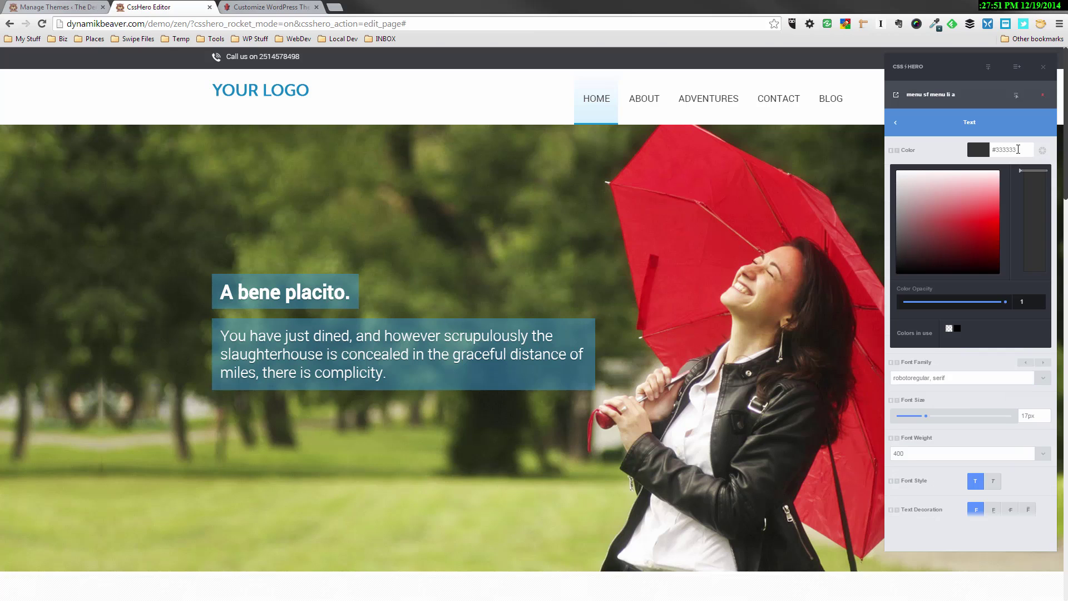
{"action": "key", "text": "ctrl+a"}
{"action": "key", "text": "BackSpace"}
{"action": "type", "text": "#2f6476"}
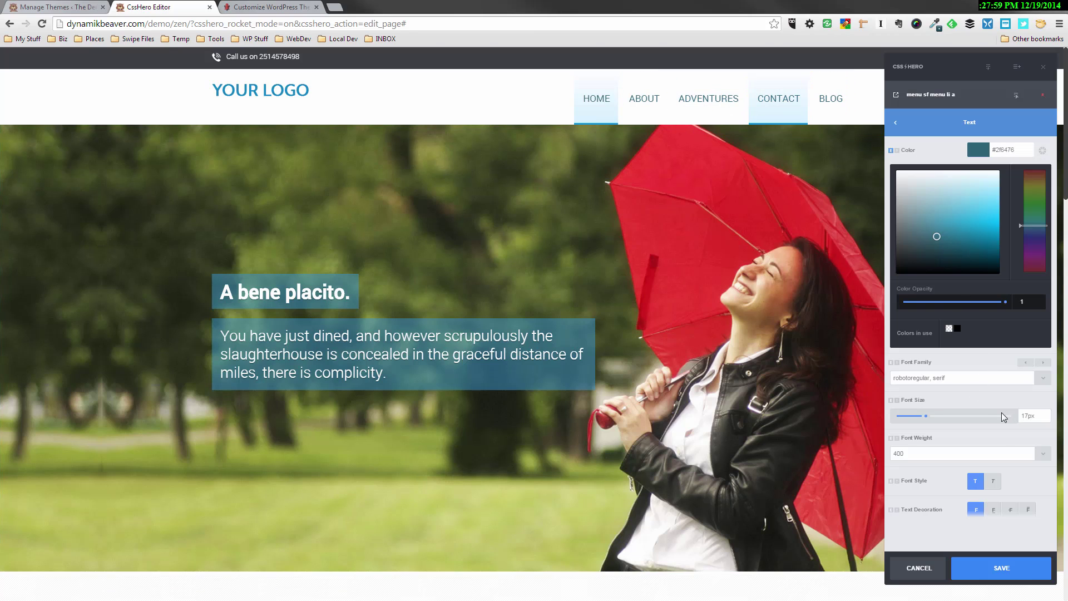
Step: Set the menu links' font weight to Bolder
{"action": "left_click", "coordinate": [1042, 454]}
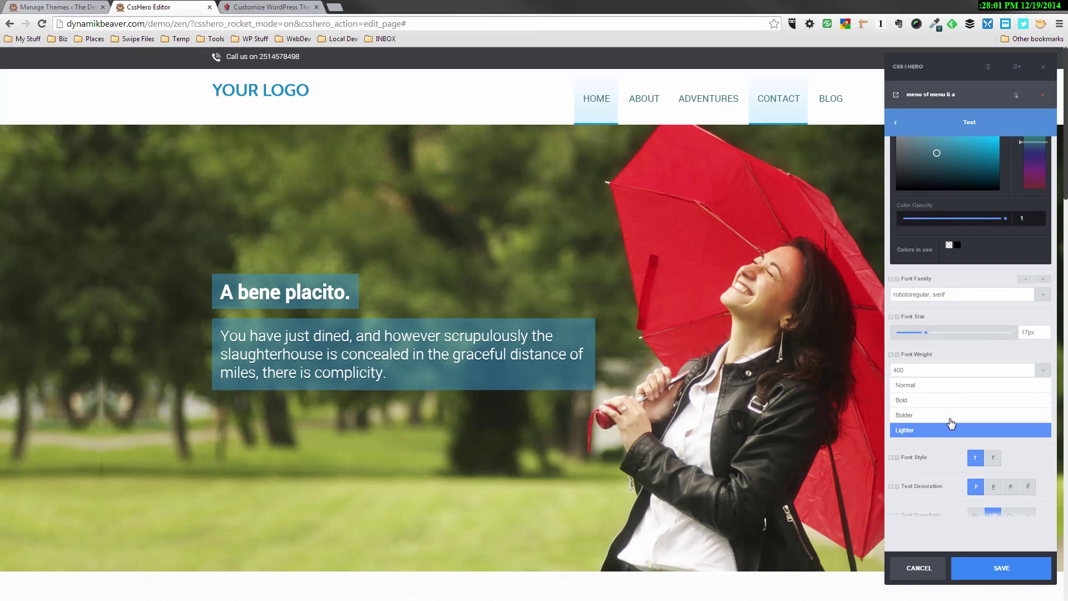
{"action": "left_click", "coordinate": [949, 419]}
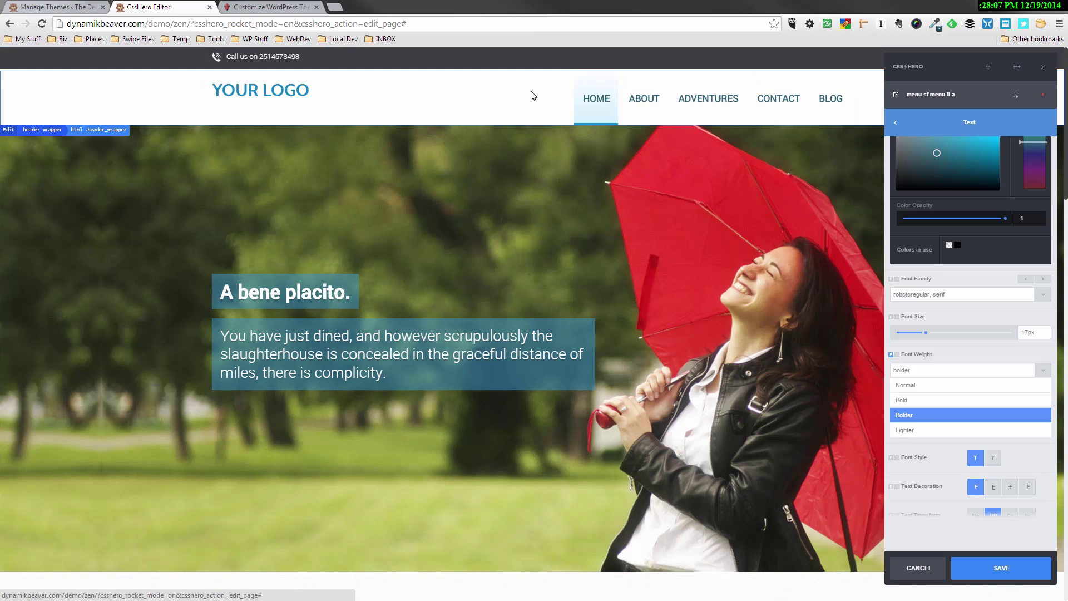
{"action": "scroll", "coordinate": [481, 136], "scroll_direction": "down", "scroll_amount": 1}
{"action": "scroll", "coordinate": [482, 137], "scroll_direction": "up", "scroll_amount": 1}
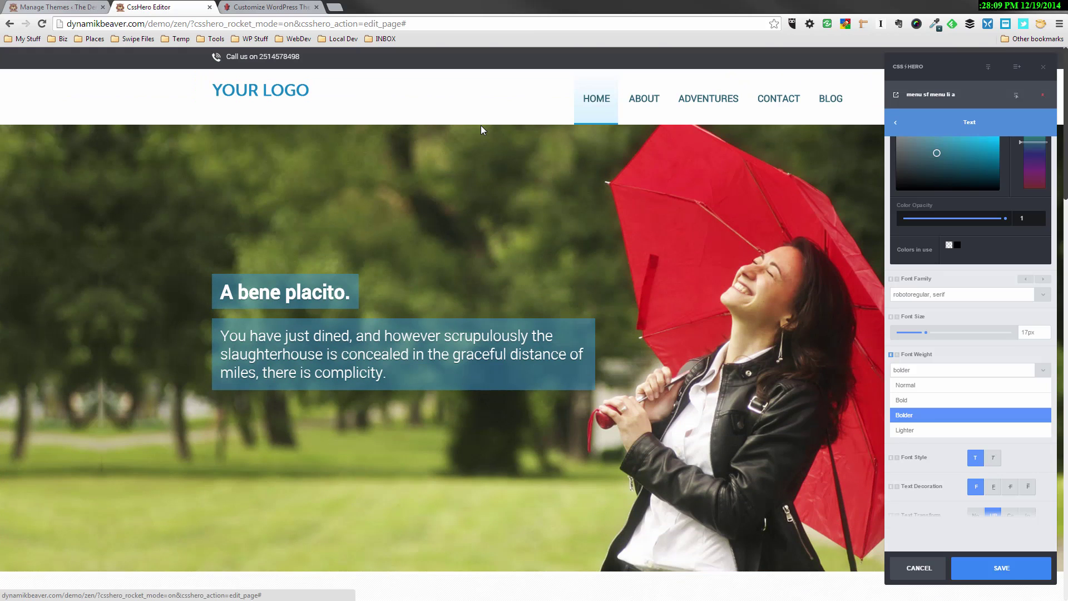
Step: Give the header's top social wrapper bar a teal #2f6476 background colour
{"action": "left_click", "coordinate": [453, 67]}
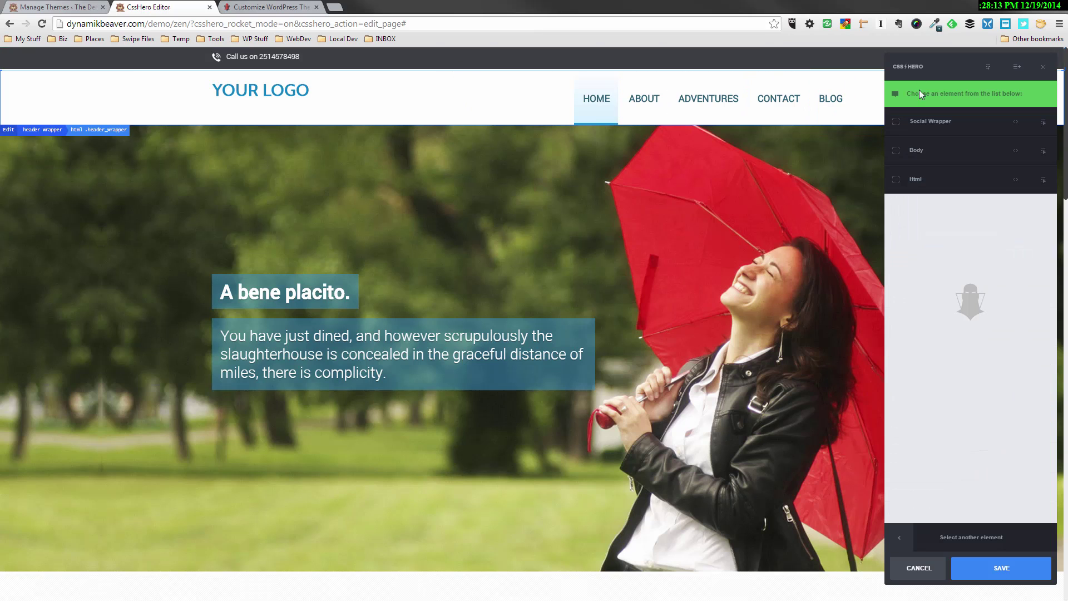
{"action": "left_click", "coordinate": [938, 121]}
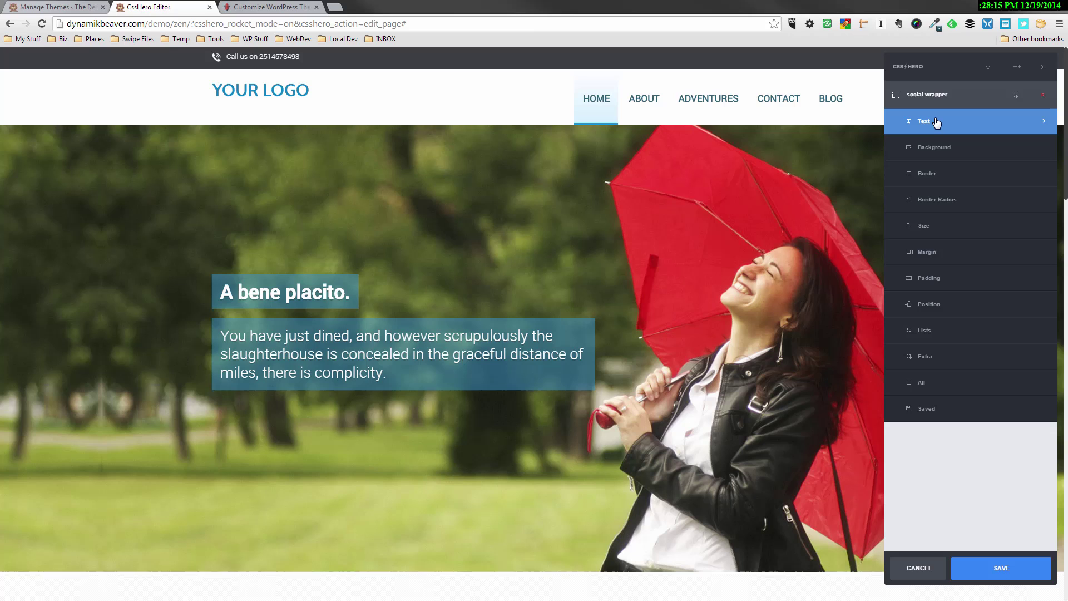
{"action": "left_click", "coordinate": [936, 148]}
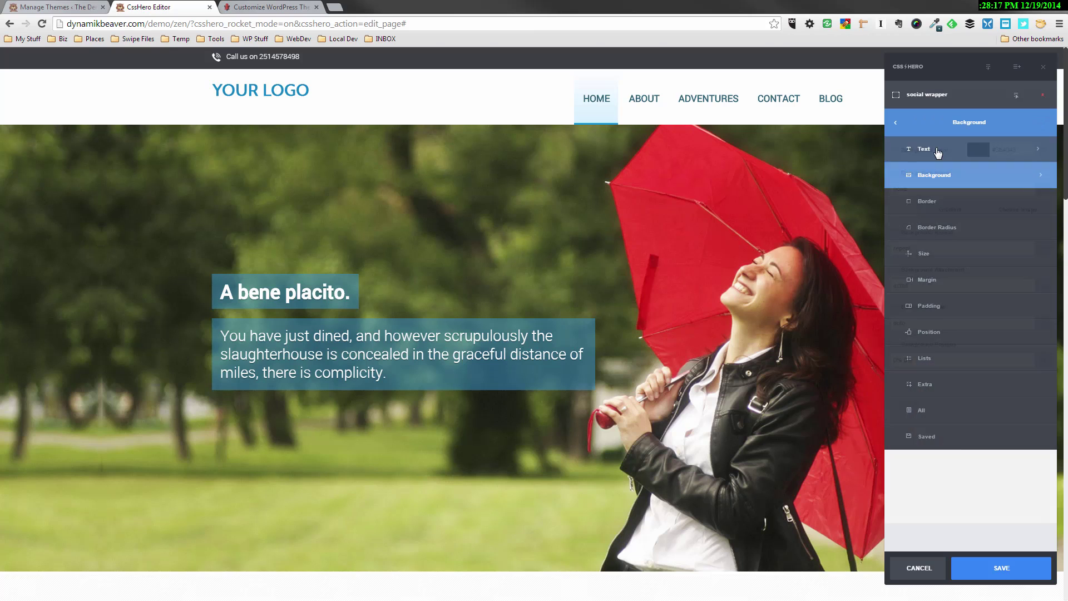
{"action": "left_click", "coordinate": [1012, 148]}
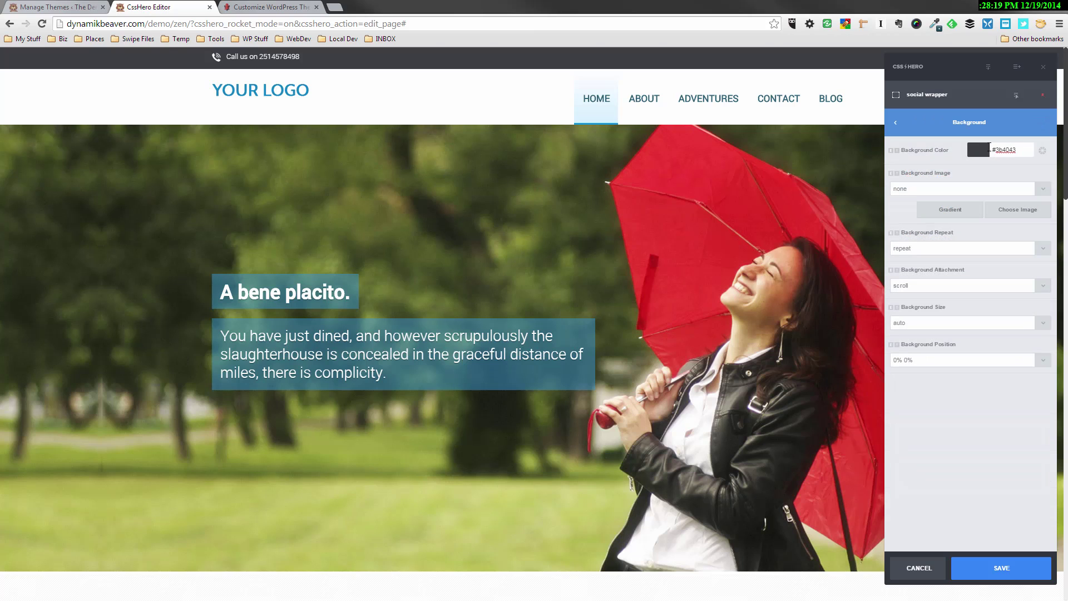
{"action": "left_click", "coordinate": [1017, 146]}
{"action": "key", "text": "BackSpace"}
{"action": "key", "text": "BackSpace"}
{"action": "key", "text": "BackSpace"}
{"action": "key", "text": "BackSpace"}
{"action": "key", "text": "BackSpace"}
{"action": "key", "text": "BackSpace"}
{"action": "type", "text": "#2f6475"}
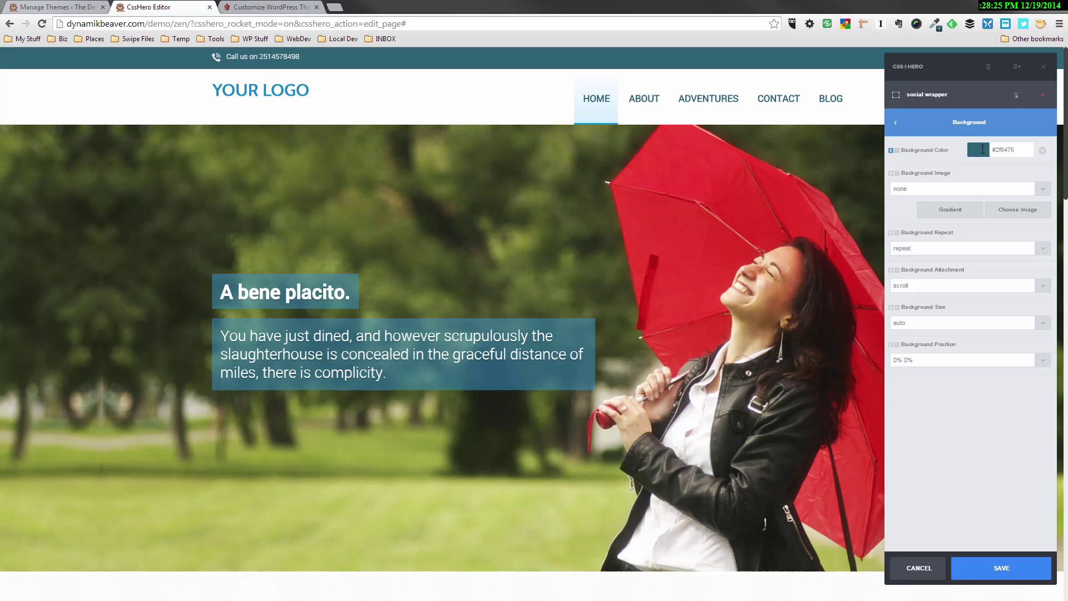
{"action": "left_click", "coordinate": [982, 149]}
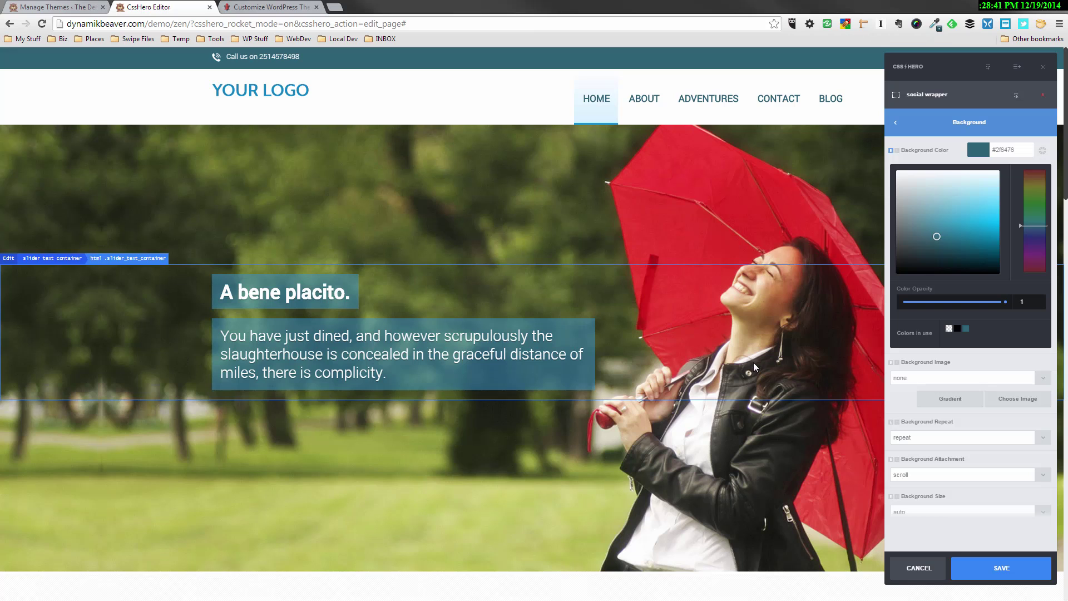
Step: Give the hero slider text containers a semi-transparent grey background (#9ea4ac, 0.498 opacity)
{"action": "left_click", "coordinate": [510, 372]}
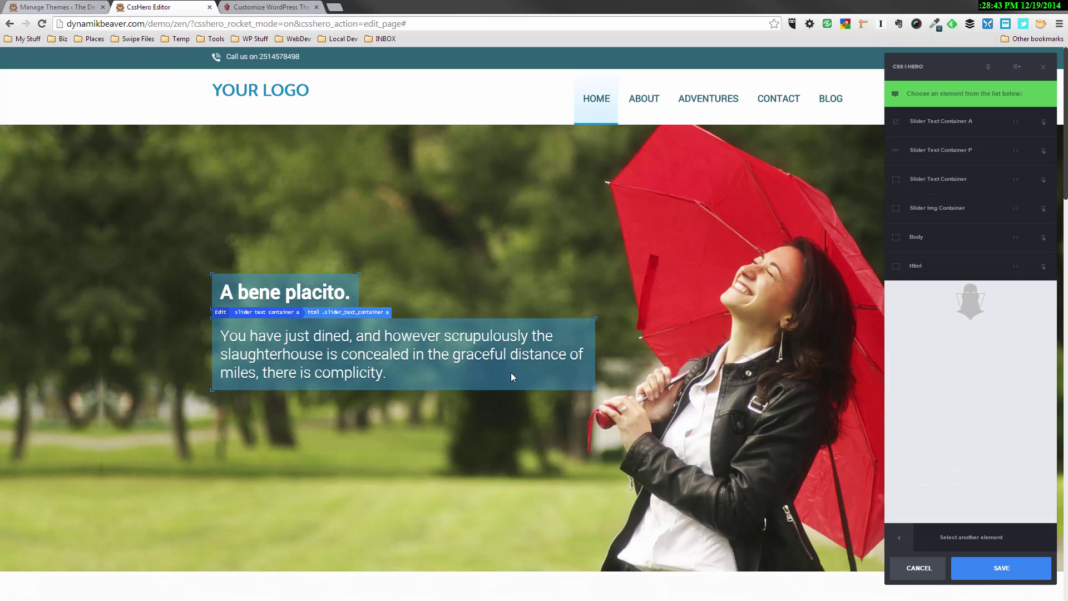
{"action": "left_click", "coordinate": [938, 123]}
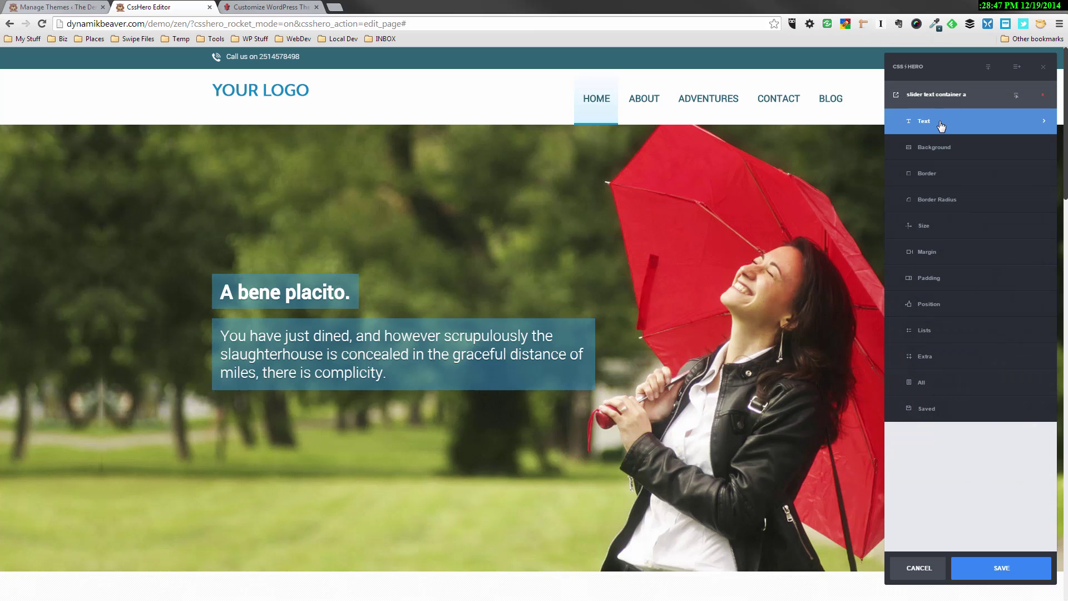
{"action": "left_click", "coordinate": [940, 146]}
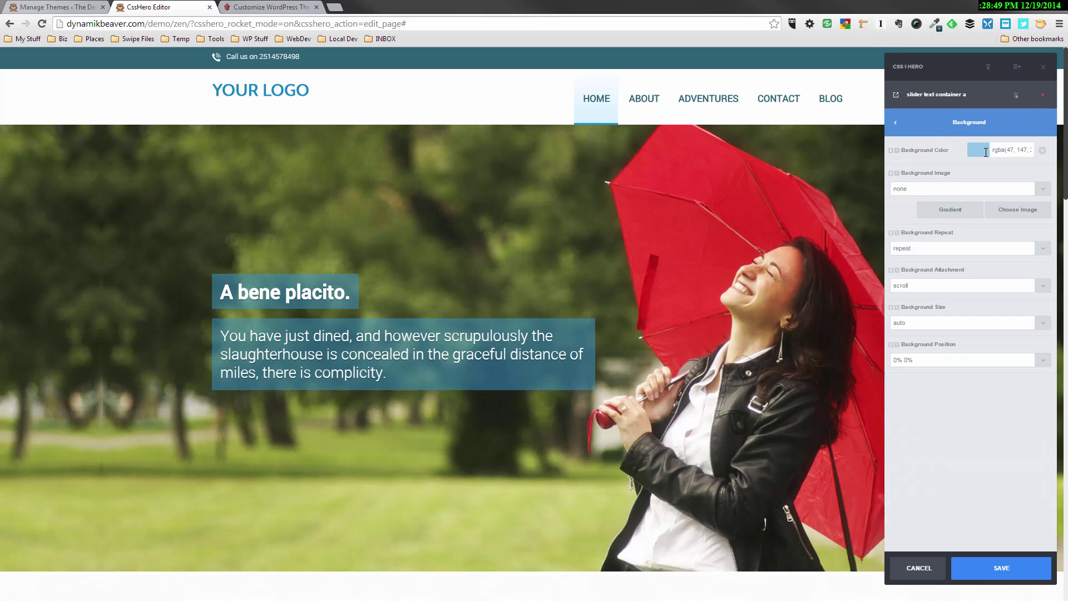
{"action": "left_click", "coordinate": [986, 152]}
{"action": "left_click_drag", "start_coordinate": [914, 195], "coordinate": [900, 203]}
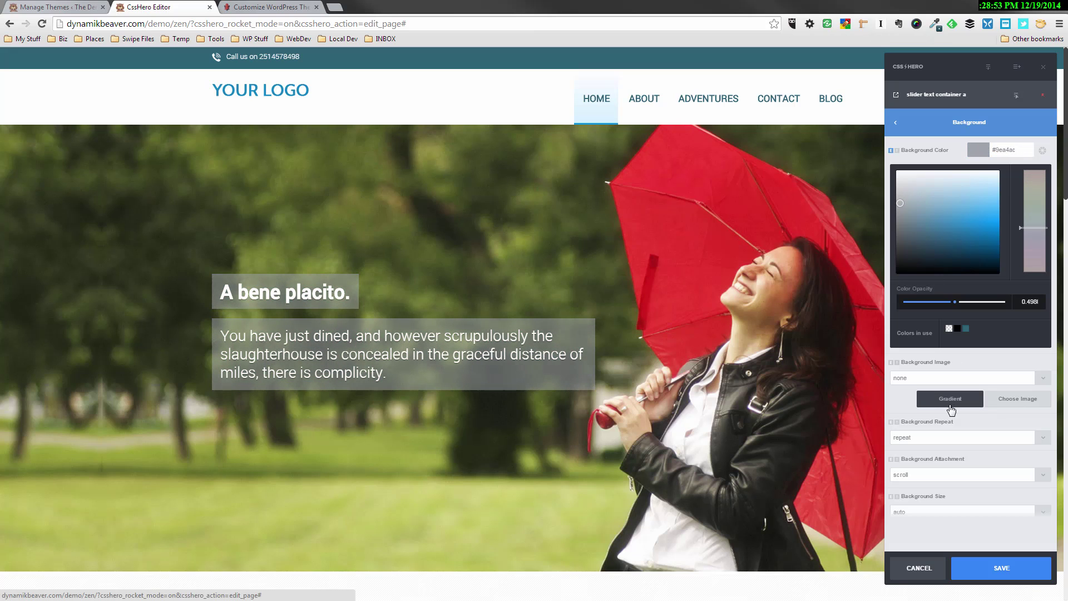
{"action": "scroll", "coordinate": [752, 382], "scroll_direction": "down", "scroll_amount": 3}
{"action": "scroll", "coordinate": [748, 385], "scroll_direction": "down", "scroll_amount": 6}
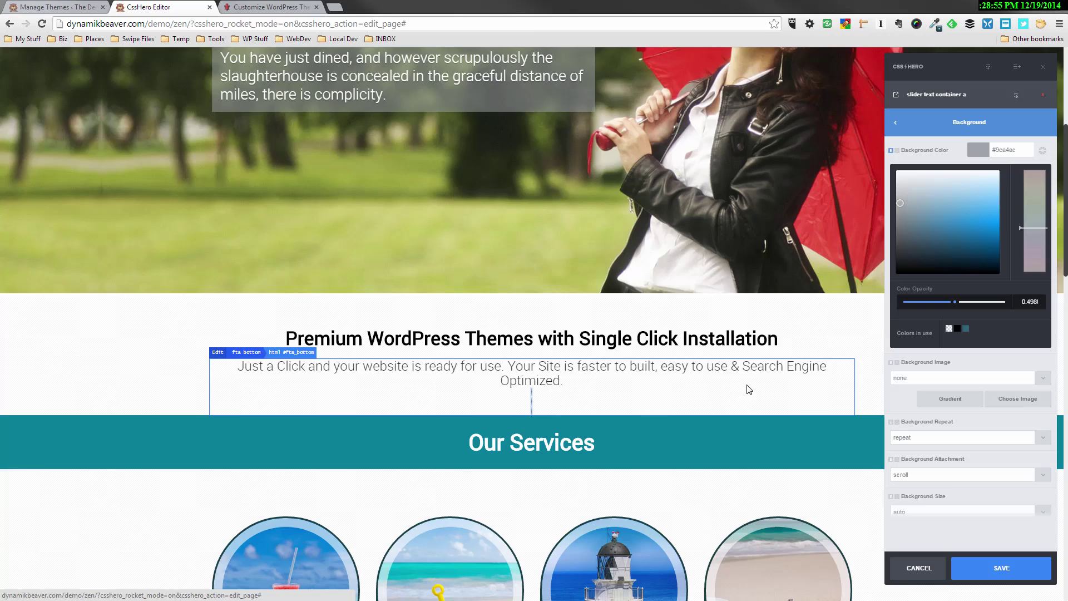
Step: Select the Our Services card paragraph element (Rect Box P) and view its Border settings
{"action": "scroll", "coordinate": [734, 383], "scroll_direction": "down", "scroll_amount": 1}
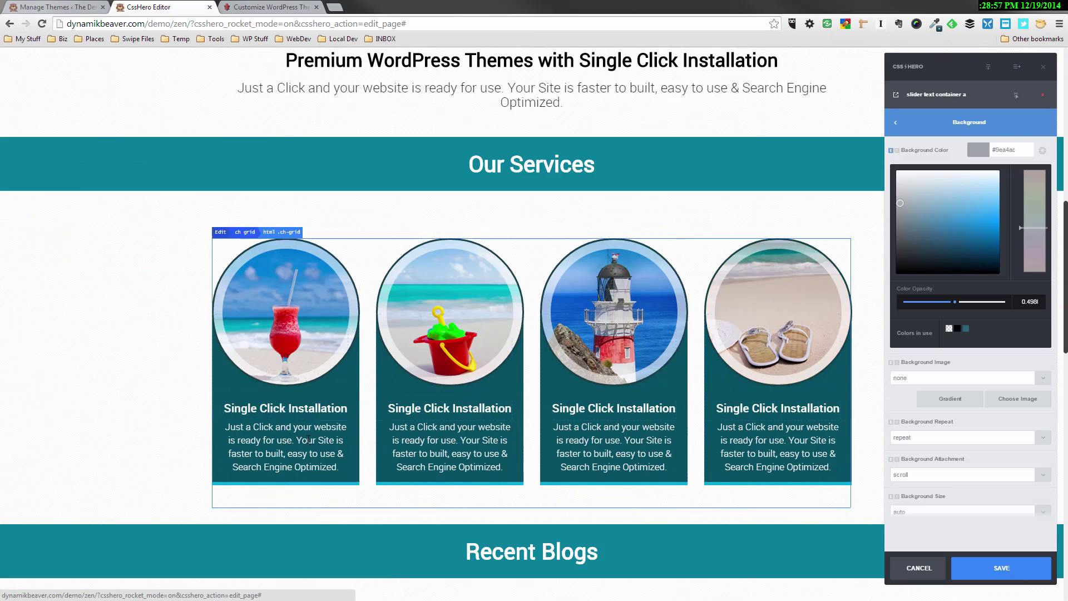
{"action": "left_click", "coordinate": [287, 447]}
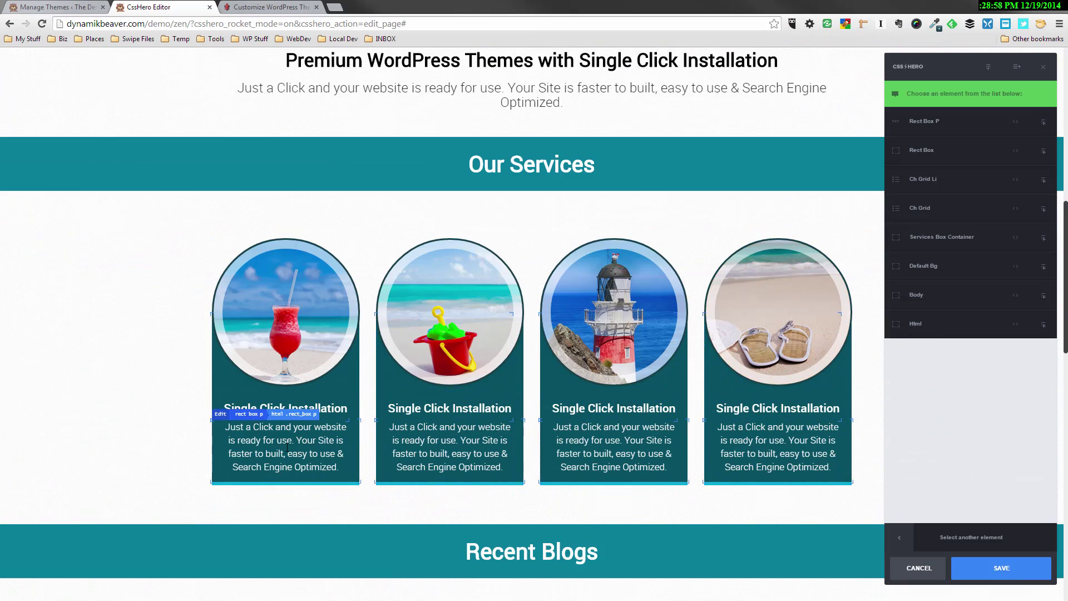
{"action": "left_click", "coordinate": [960, 122]}
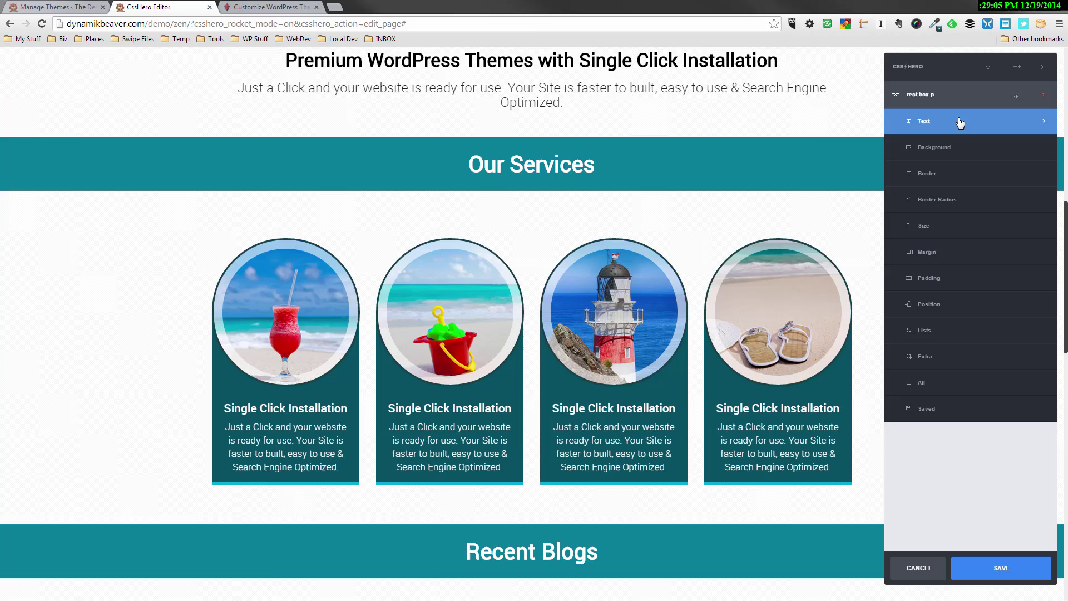
{"action": "left_click", "coordinate": [933, 175]}
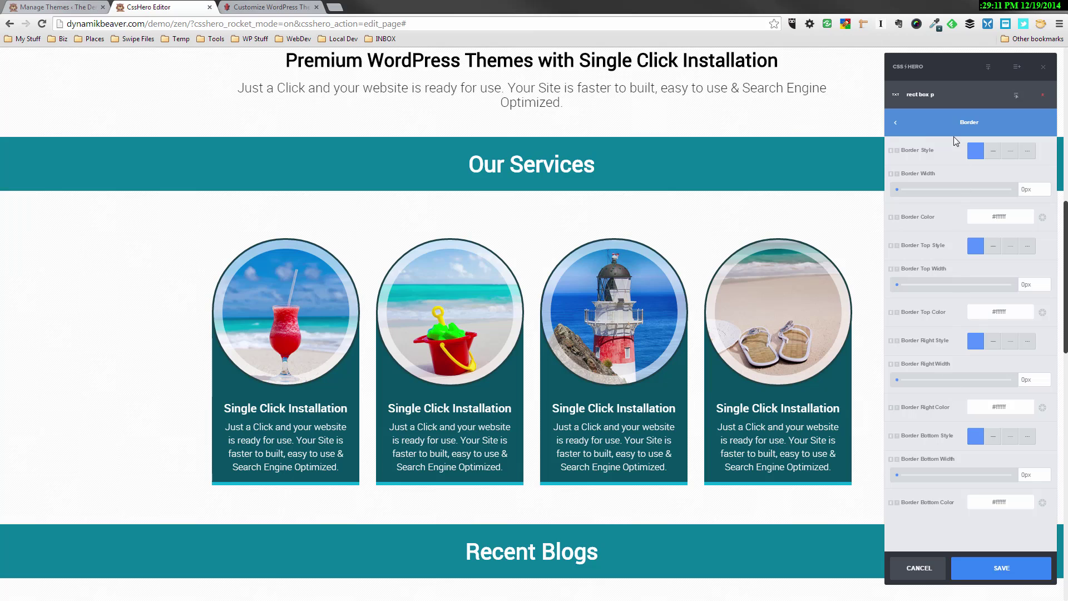
{"action": "left_click", "coordinate": [897, 122]}
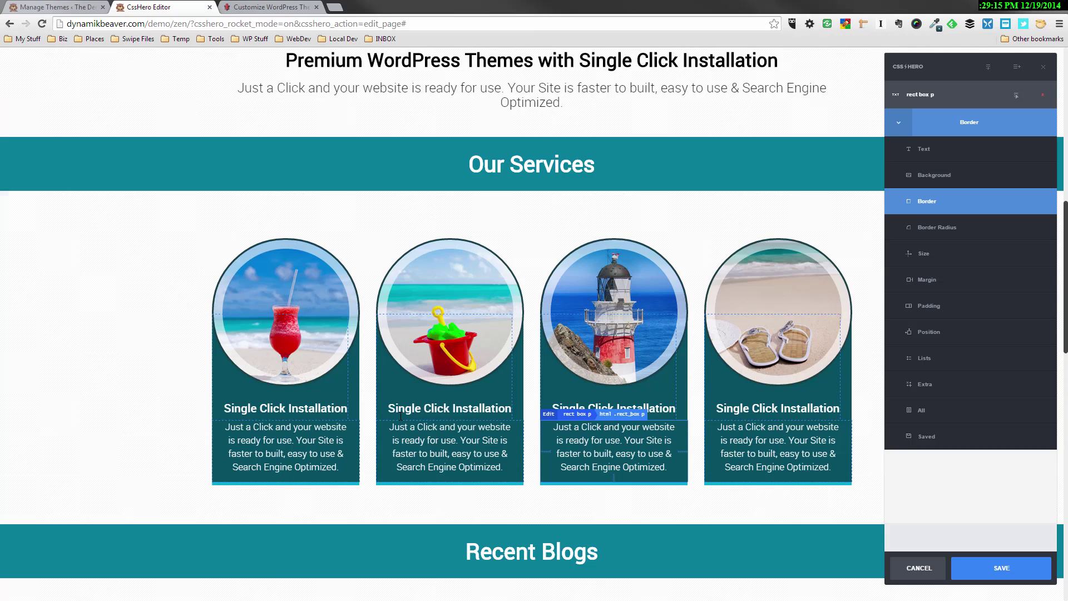
{"action": "left_click", "coordinate": [317, 433]}
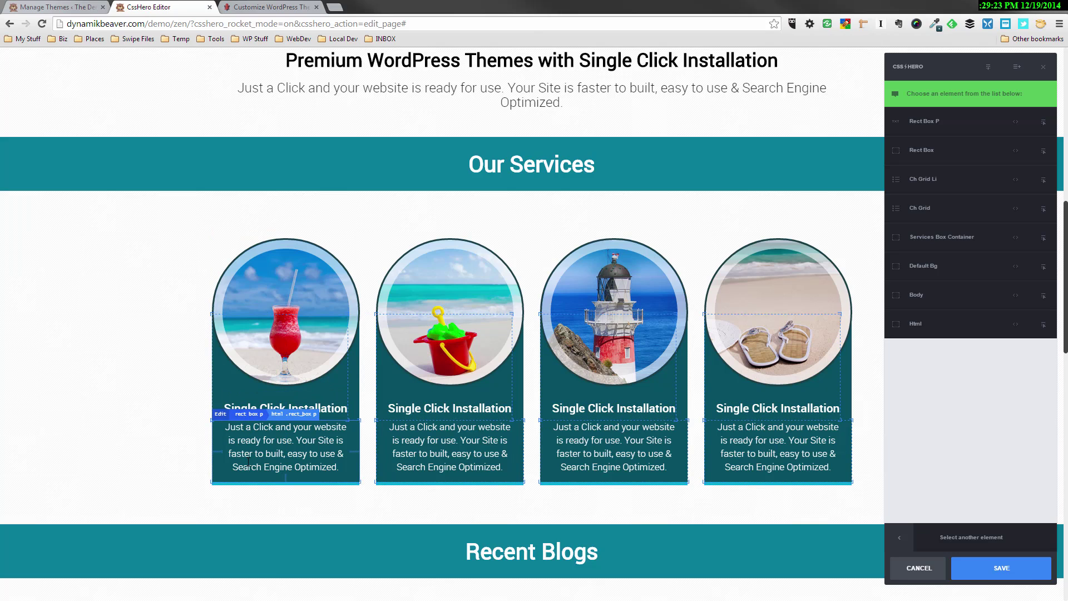
{"action": "left_click", "coordinate": [929, 125]}
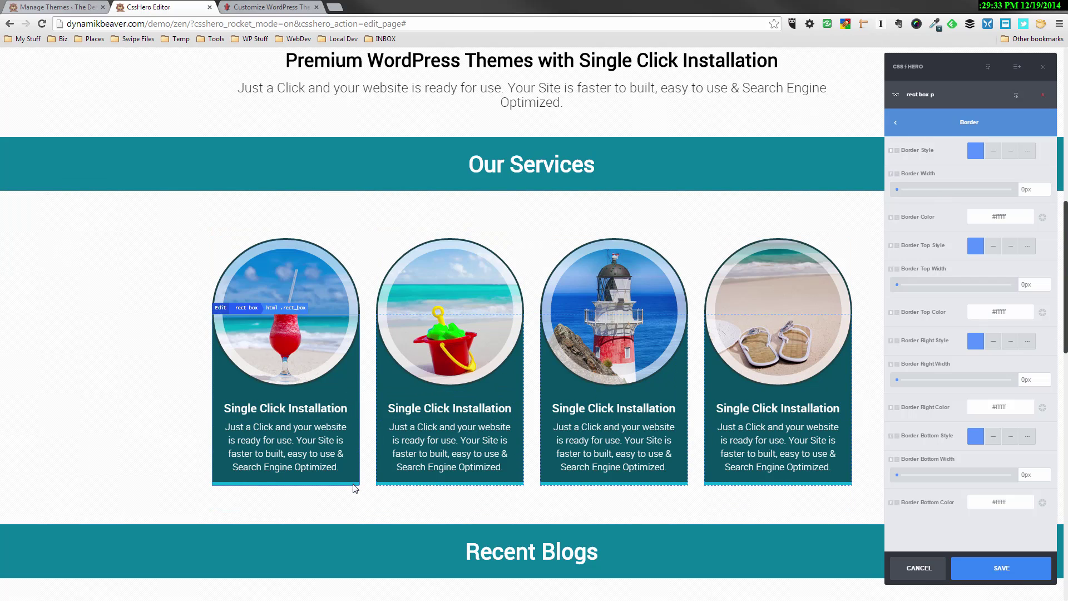
Step: Select the service card box (Rect Box) and increase its bottom border width
{"action": "left_click", "coordinate": [356, 488]}
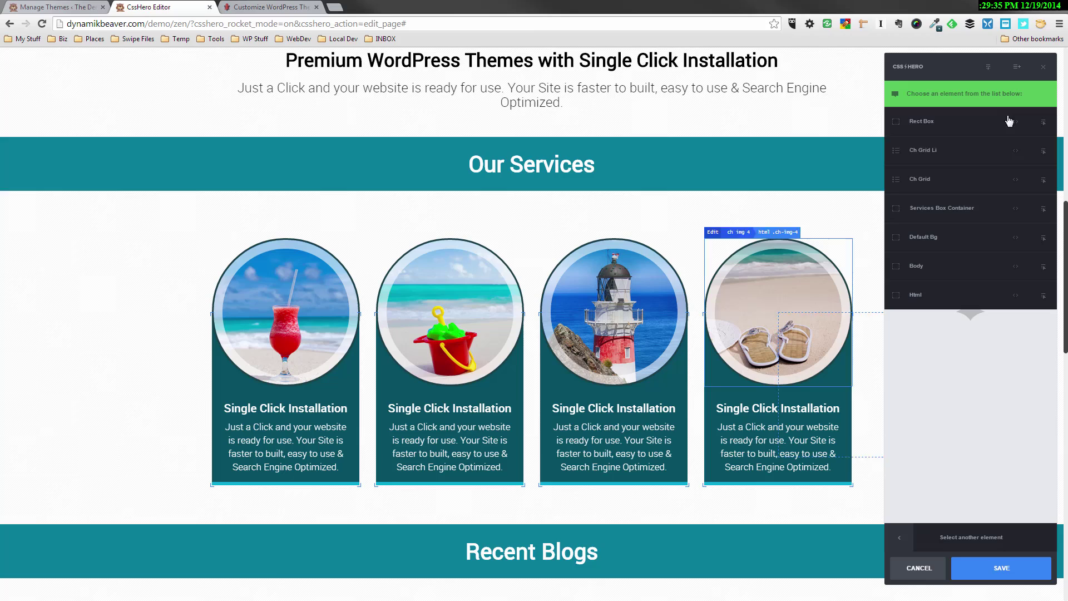
{"action": "left_click", "coordinate": [950, 122]}
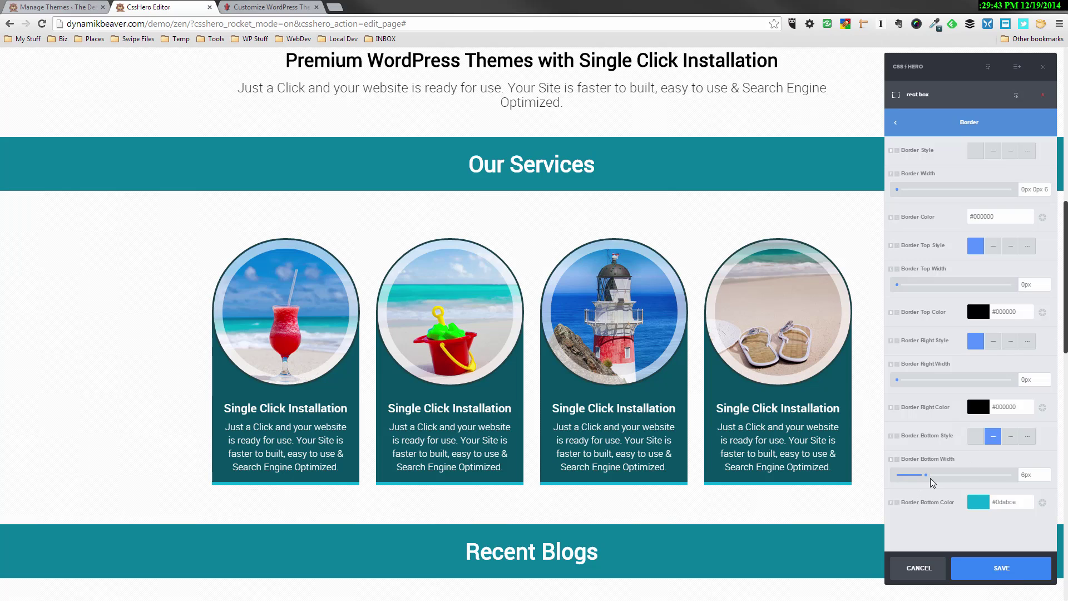
{"action": "mouse_move", "coordinate": [926, 475]}
{"action": "left_mouse_down"}
{"action": "mouse_move", "coordinate": [964, 477]}
{"action": "mouse_move", "coordinate": [940, 483]}
{"action": "left_mouse_up"}
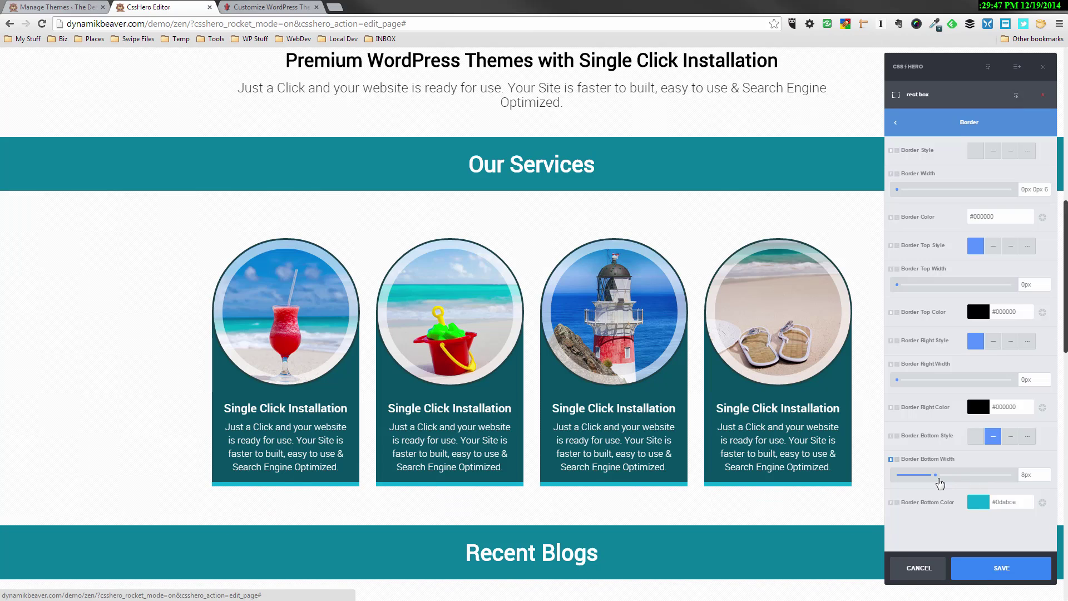
Step: Round the cards' bottom-right and bottom-left corners to 14px
{"action": "left_click", "coordinate": [901, 124]}
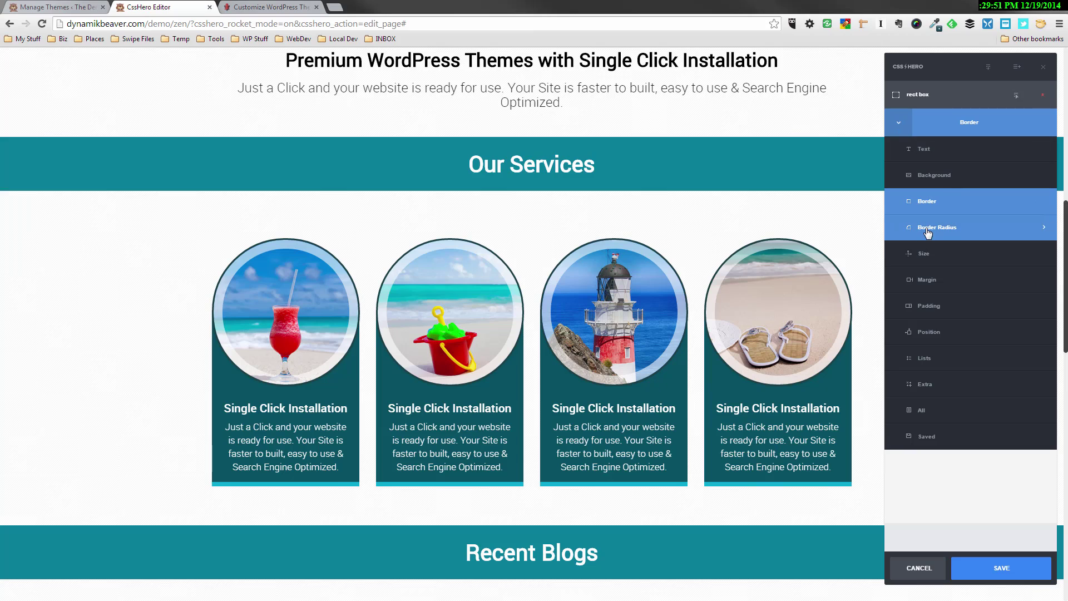
{"action": "left_click", "coordinate": [928, 232]}
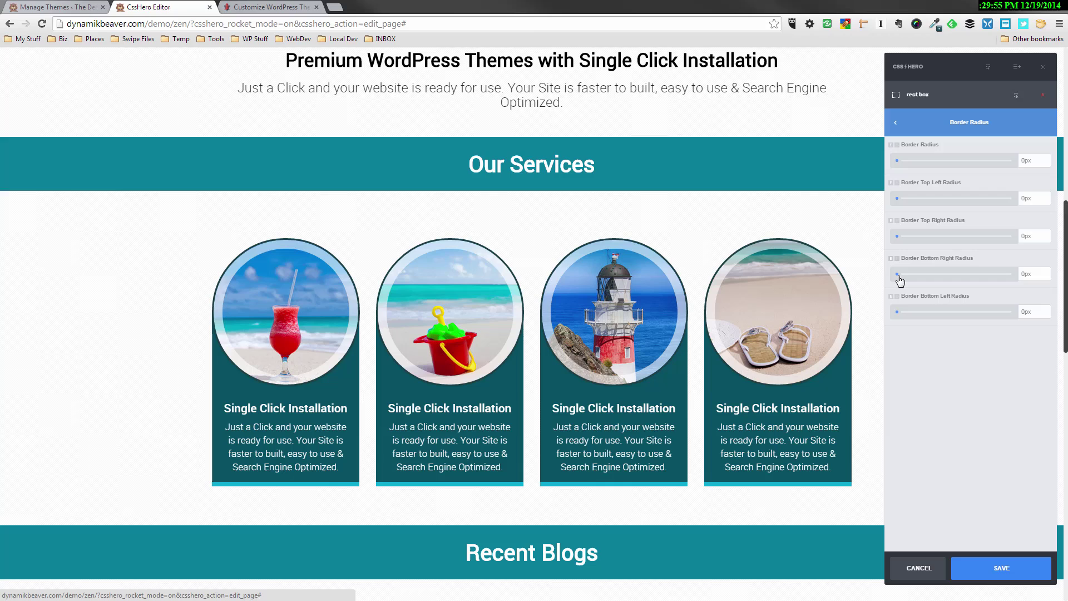
{"action": "left_click_drag", "start_coordinate": [897, 274], "coordinate": [932, 268]}
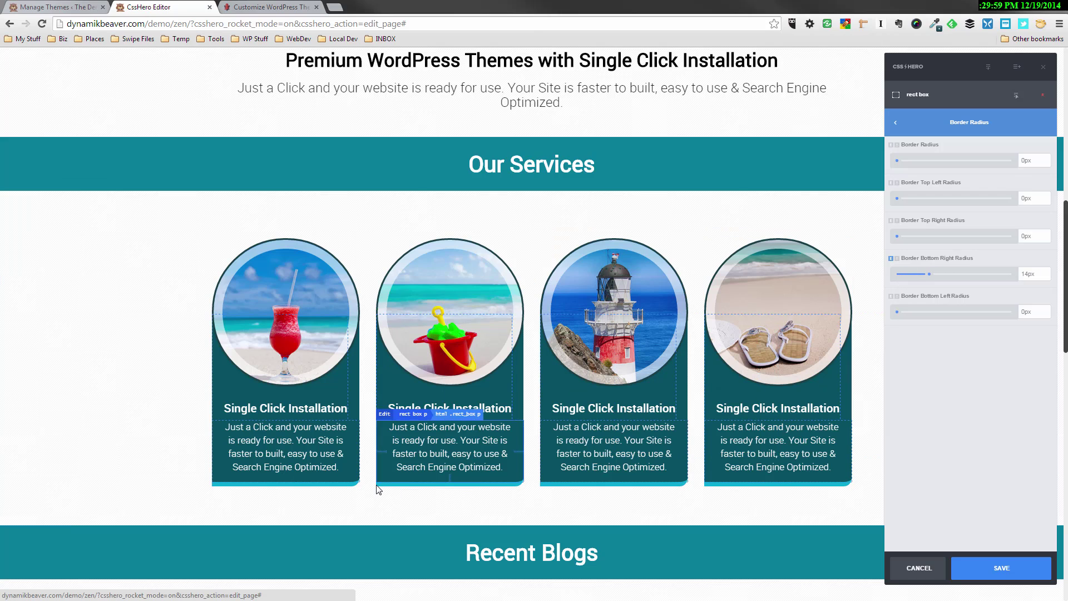
{"action": "left_click_drag", "start_coordinate": [897, 312], "coordinate": [928, 317]}
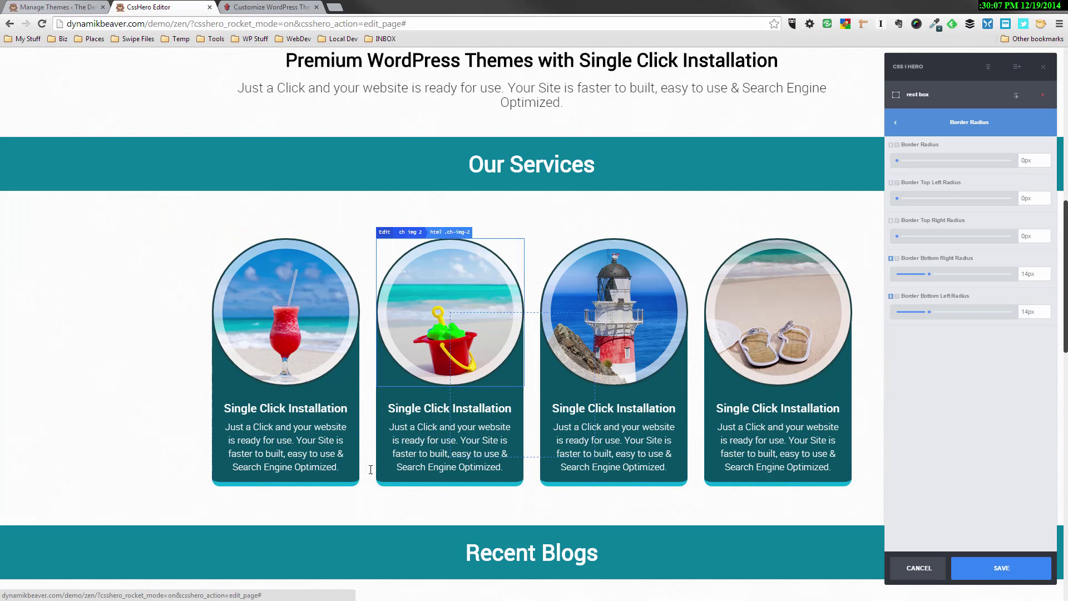
Step: Change the service cards' background colour to a brighter green
{"action": "left_click", "coordinate": [900, 127]}
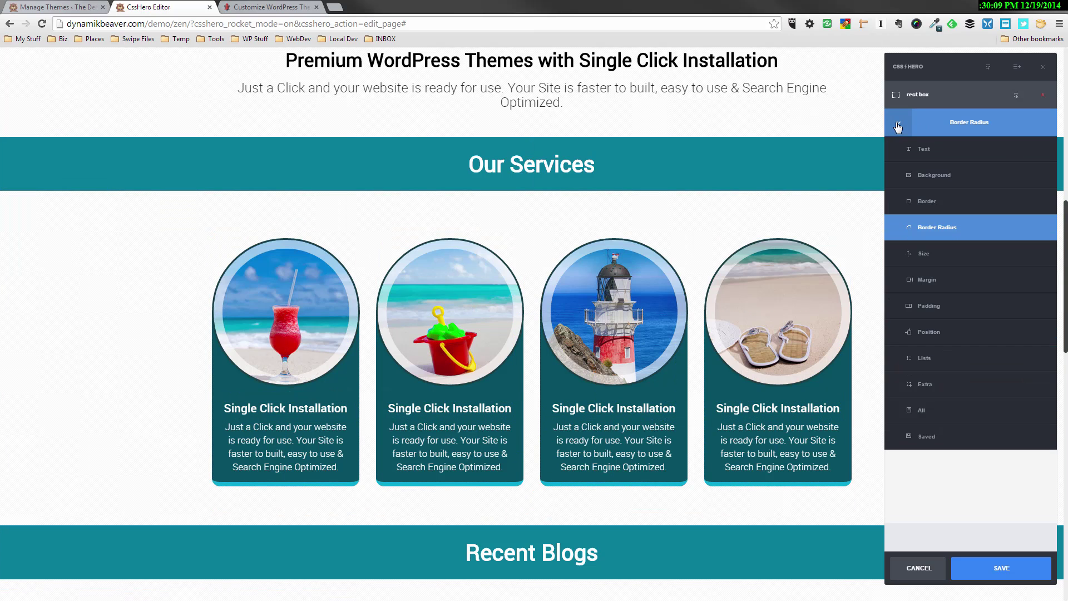
{"action": "left_click", "coordinate": [924, 176]}
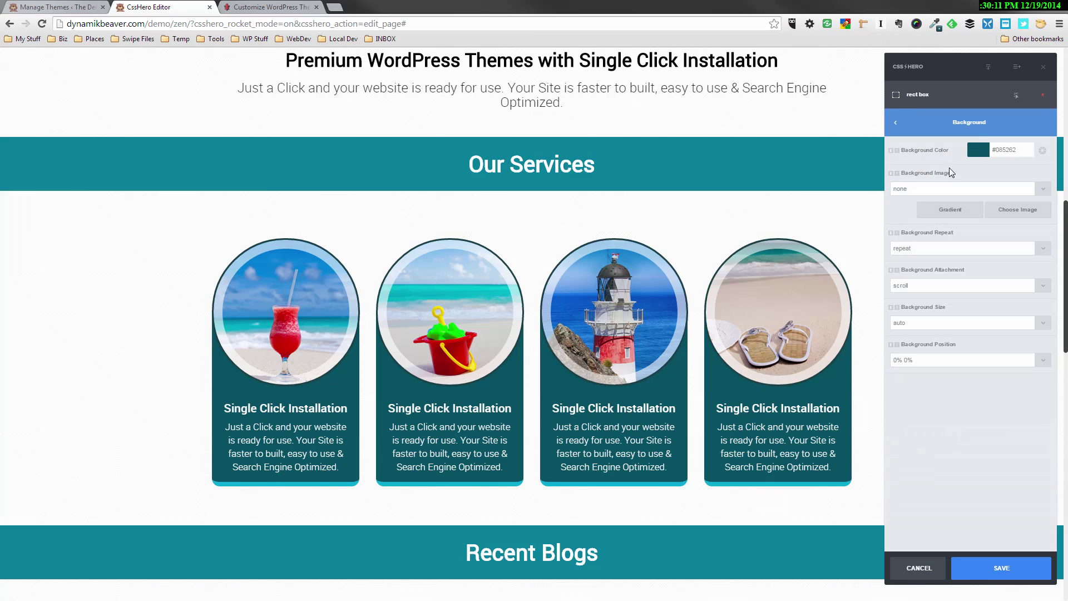
{"action": "left_click", "coordinate": [978, 149]}
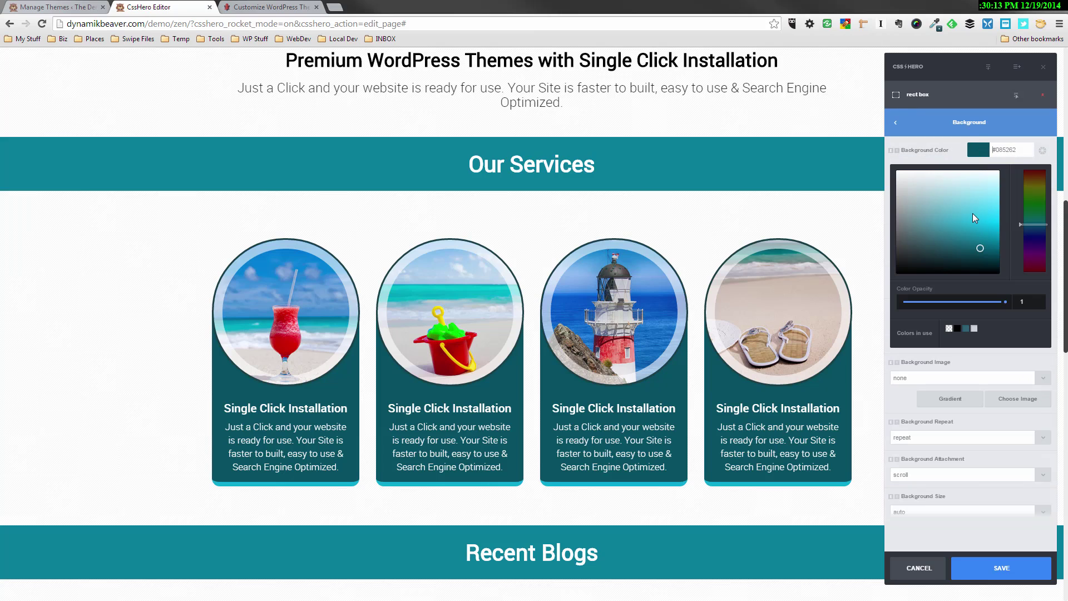
{"action": "left_click", "coordinate": [1037, 206]}
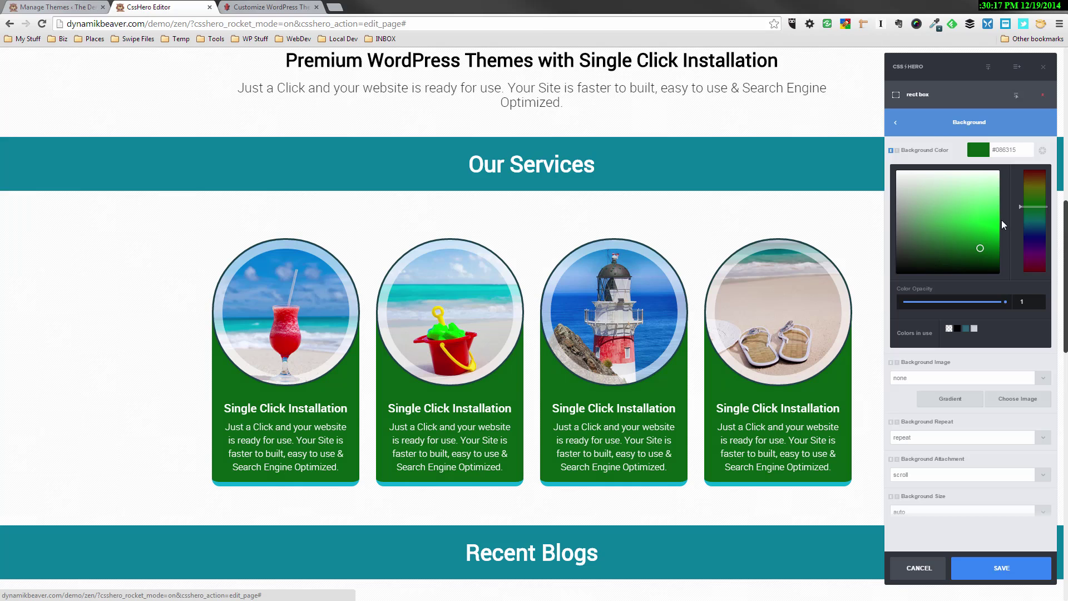
{"action": "left_click_drag", "start_coordinate": [1001, 220], "coordinate": [988, 238]}
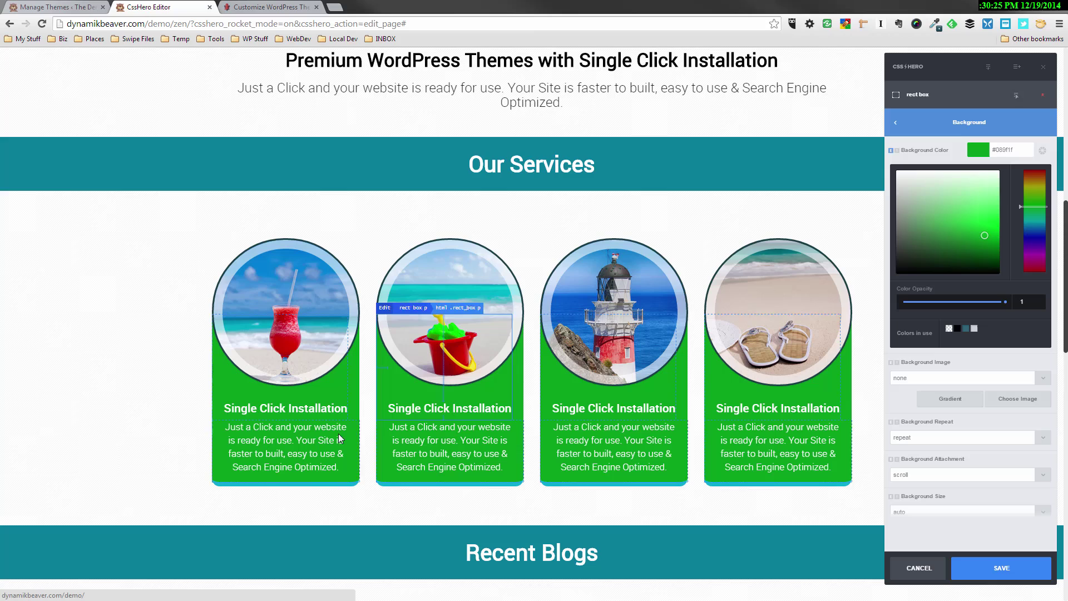
Step: Colour the service box titles (Rect Box P A) blue #0013ea
{"action": "left_click", "coordinate": [283, 415]}
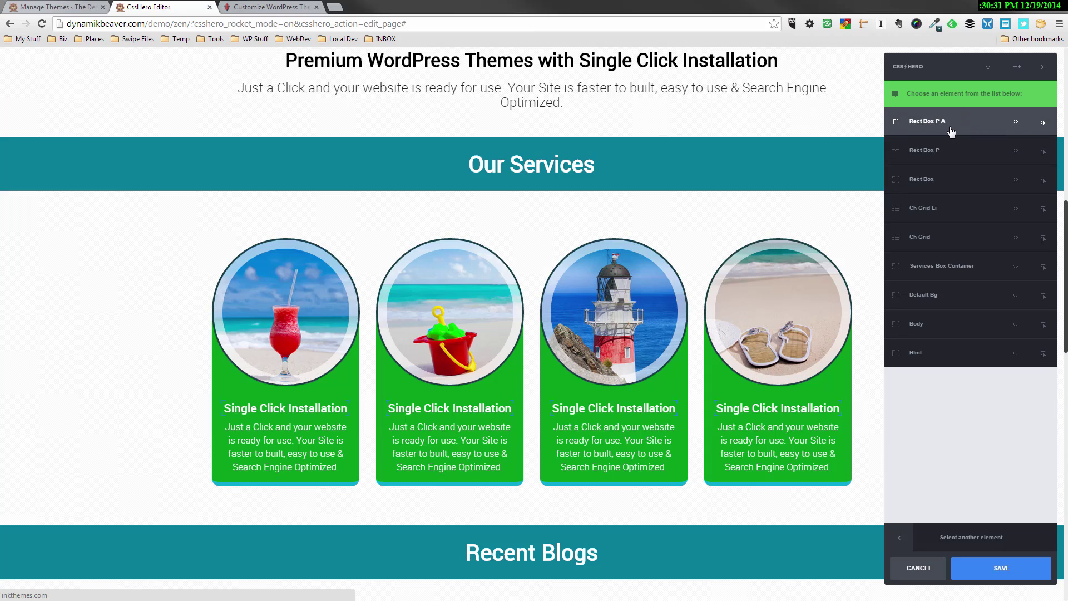
{"action": "left_click", "coordinate": [951, 131]}
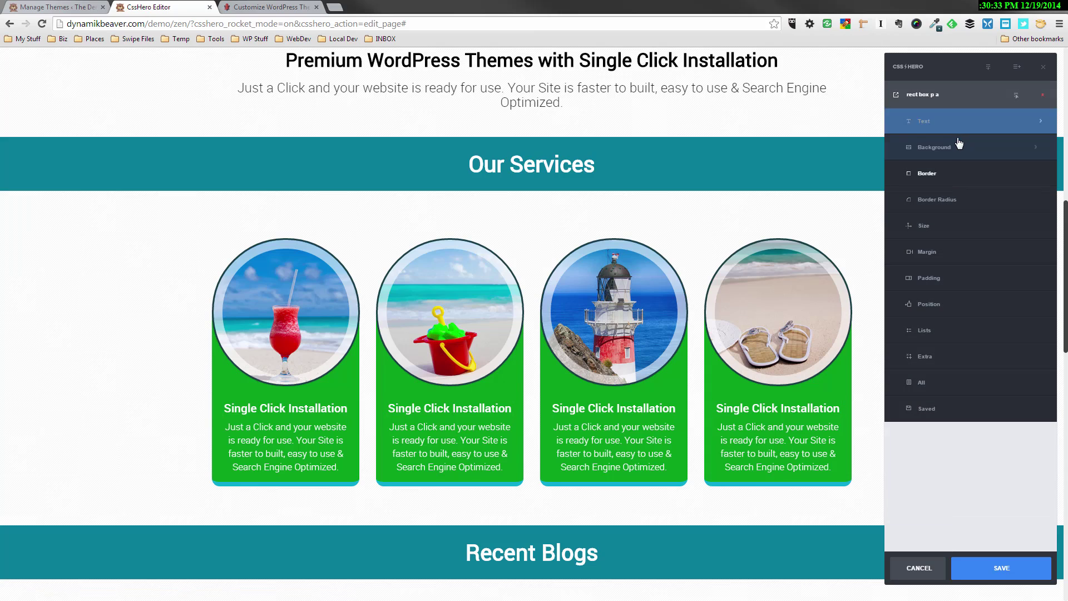
{"action": "left_click", "coordinate": [949, 123]}
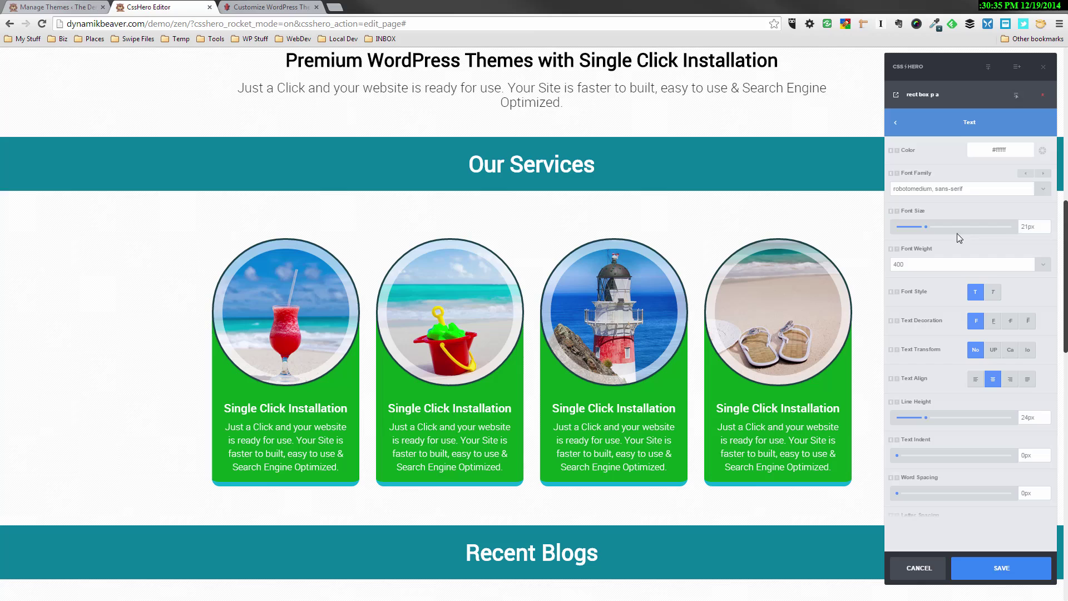
{"action": "left_click", "coordinate": [977, 155]}
{"action": "mouse_move", "coordinate": [975, 196]}
{"action": "left_mouse_down"}
{"action": "mouse_move", "coordinate": [993, 233]}
{"action": "mouse_move", "coordinate": [977, 228]}
{"action": "mouse_move", "coordinate": [999, 207]}
{"action": "mouse_move", "coordinate": [995, 228]}
{"action": "mouse_move", "coordinate": [1038, 204]}
{"action": "mouse_move", "coordinate": [1037, 237]}
{"action": "left_mouse_up"}
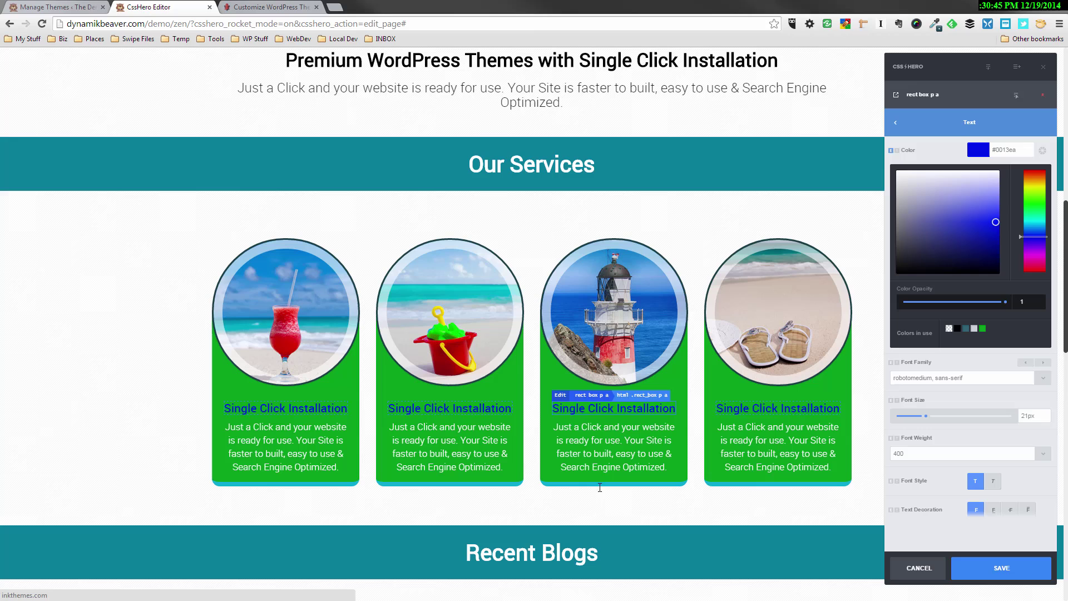
Step: Save the changes, scroll down to the Contact section, and reopen the CSS Hero editor
{"action": "left_click", "coordinate": [1001, 567]}
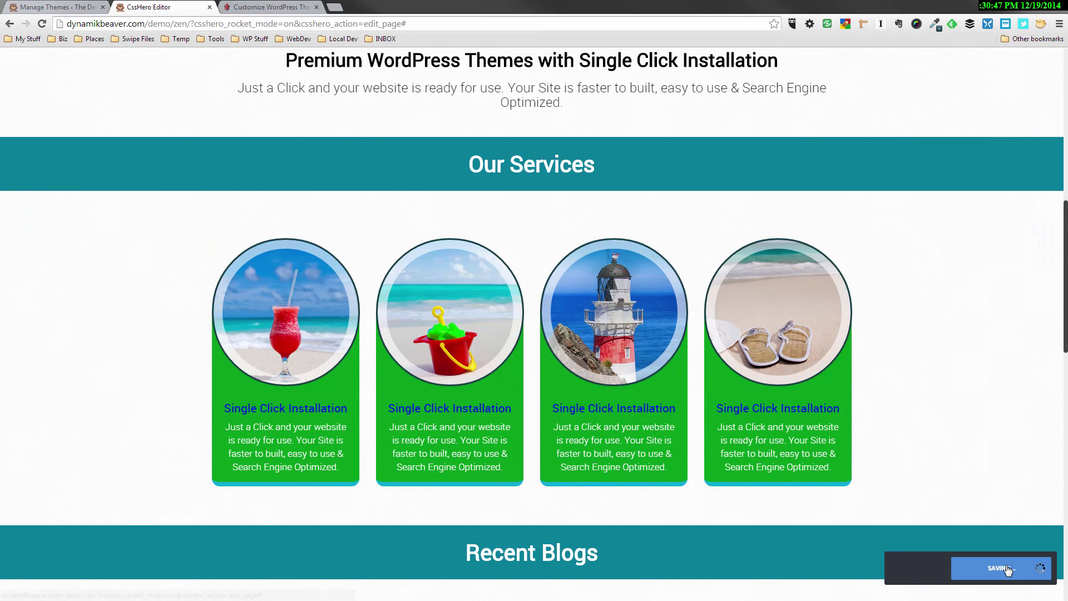
{"action": "scroll", "coordinate": [977, 334], "scroll_direction": "down", "scroll_amount": 2}
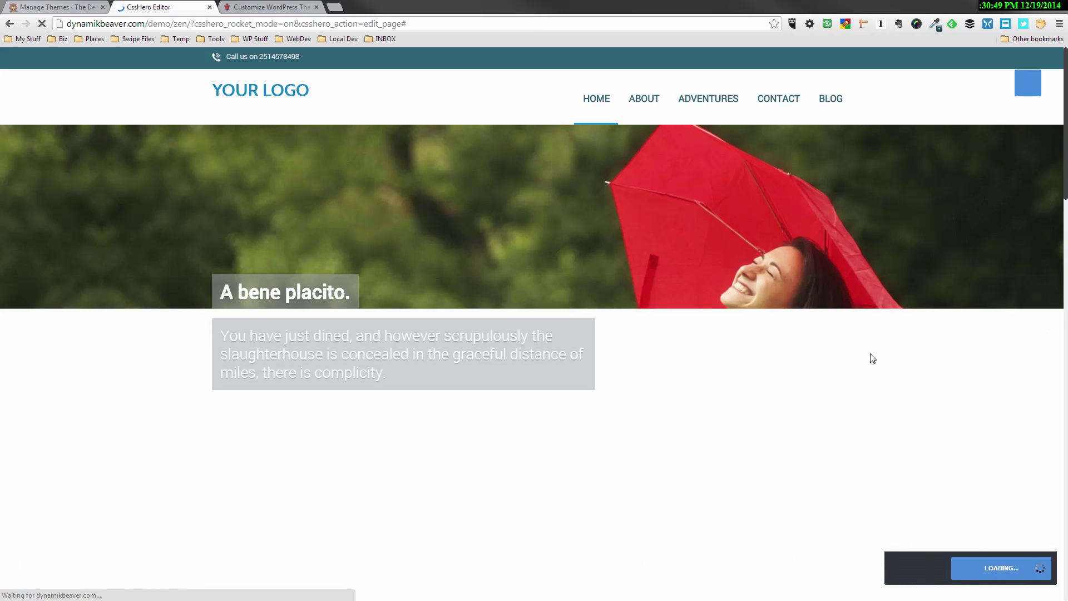
{"action": "scroll", "coordinate": [865, 359], "scroll_direction": "down", "scroll_amount": 10}
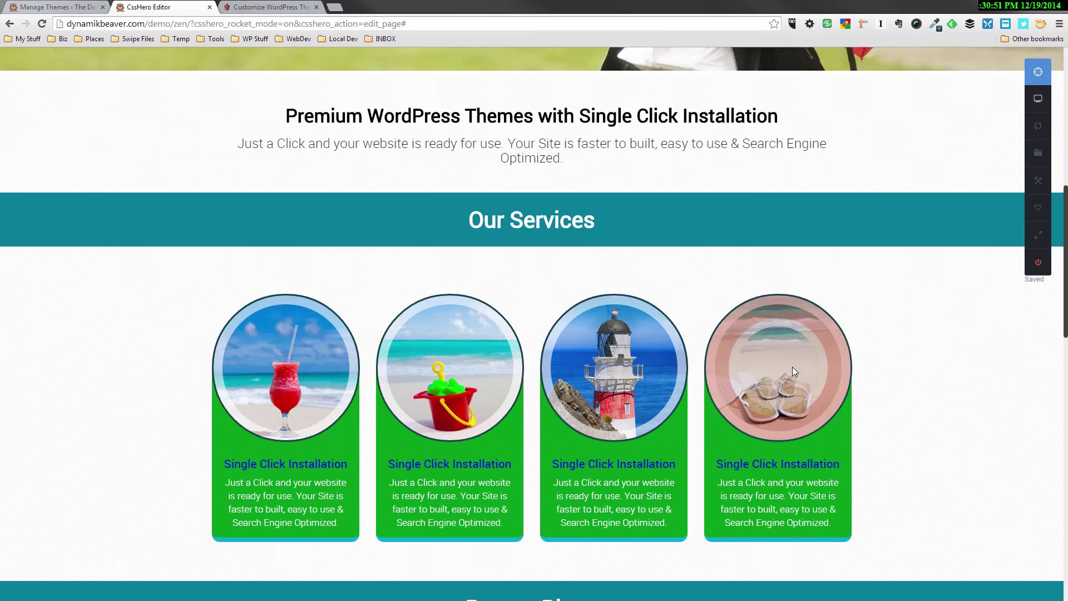
{"action": "scroll", "coordinate": [689, 411], "scroll_direction": "down", "scroll_amount": 7}
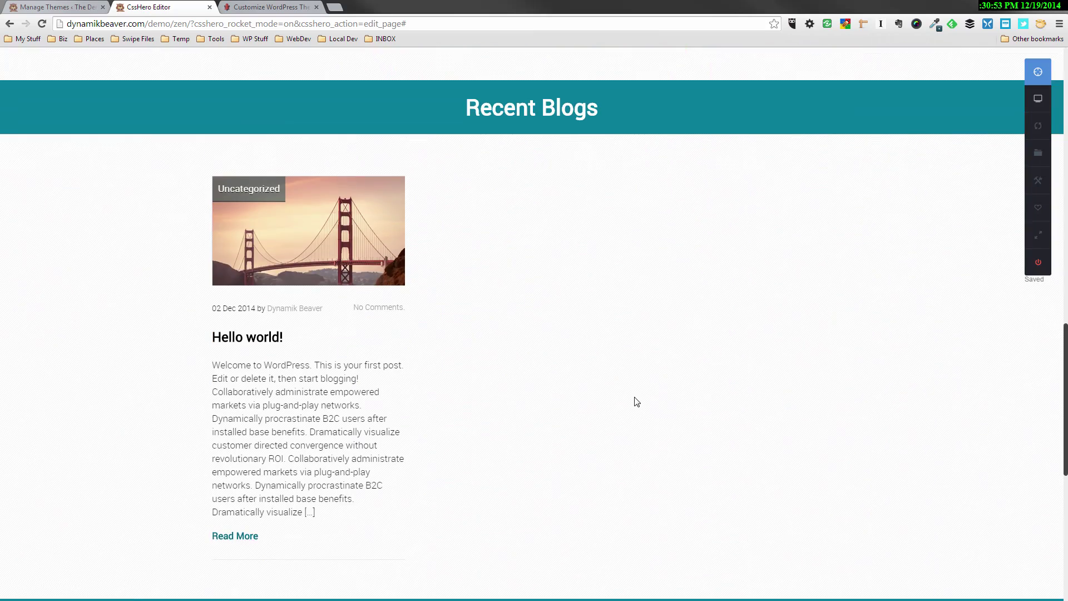
{"action": "scroll", "coordinate": [633, 402], "scroll_direction": "up", "scroll_amount": 2}
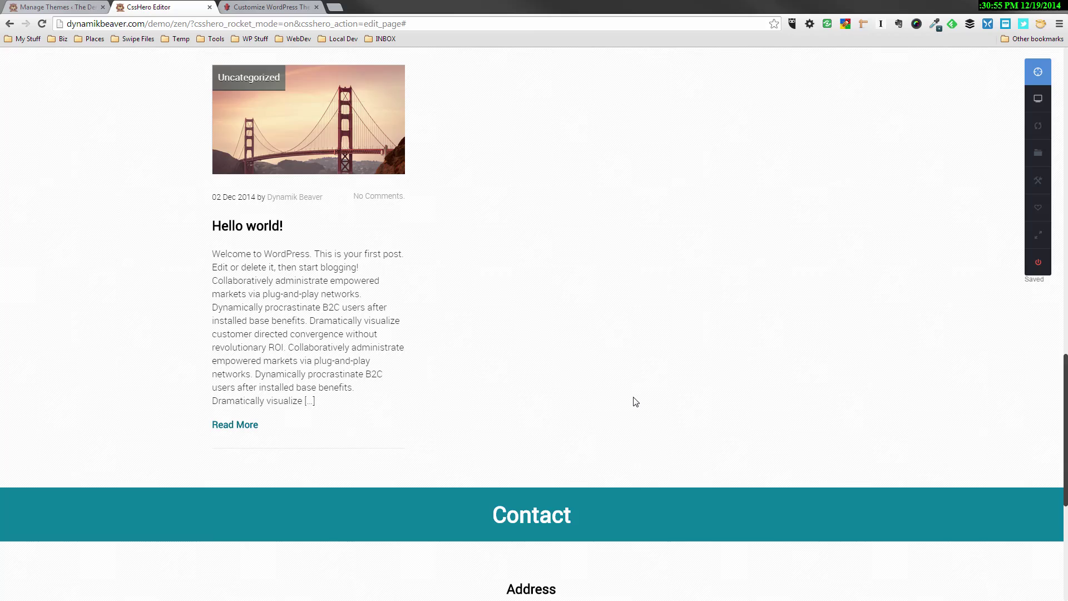
{"action": "scroll", "coordinate": [634, 401], "scroll_direction": "down", "scroll_amount": 2}
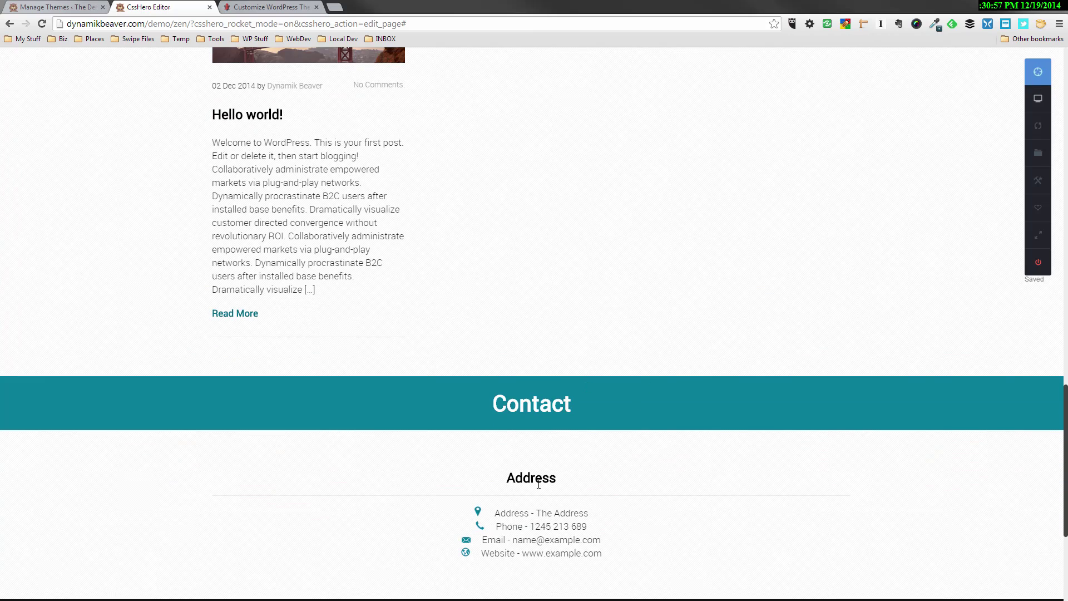
{"action": "left_click", "coordinate": [1030, 84]}
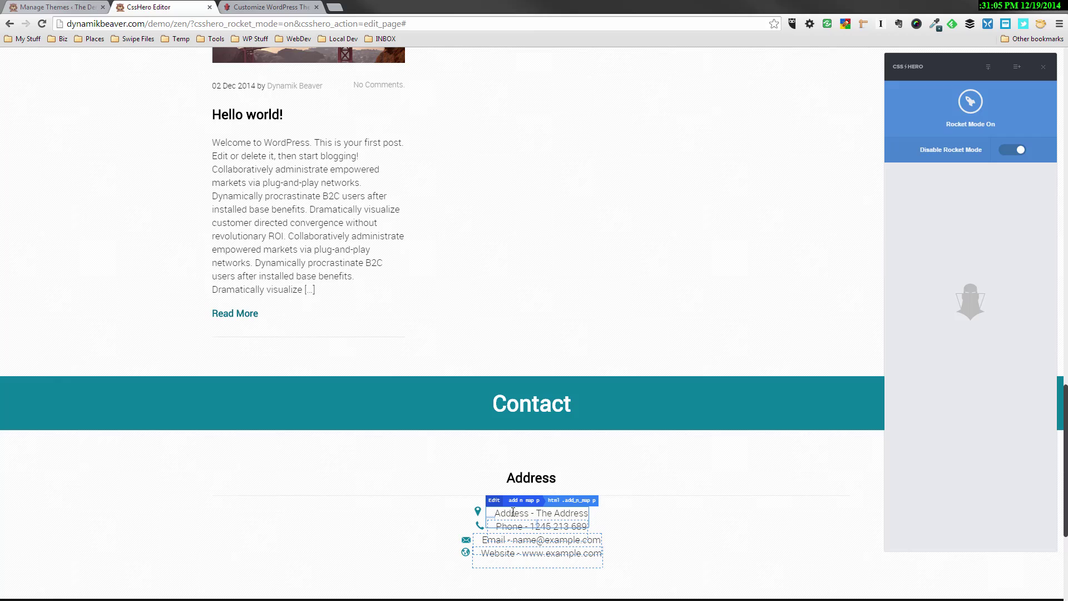
Step: Set the Contact address lines (Add N Map P) in the Anton font, coloured red #d60000
{"action": "left_click", "coordinate": [513, 513]}
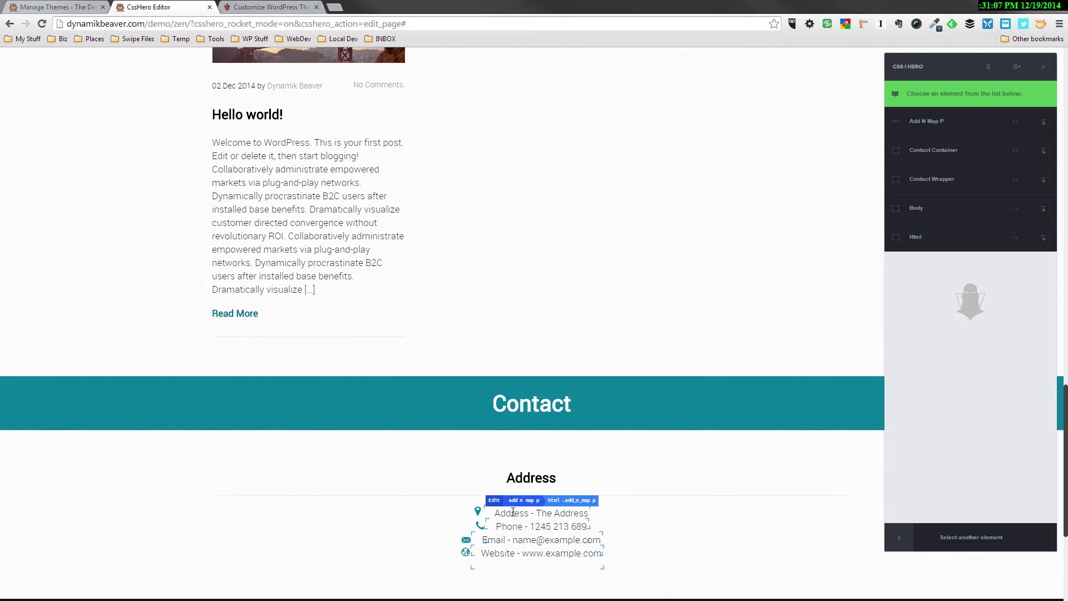
{"action": "left_click", "coordinate": [943, 120]}
{"action": "left_click", "coordinate": [942, 119]}
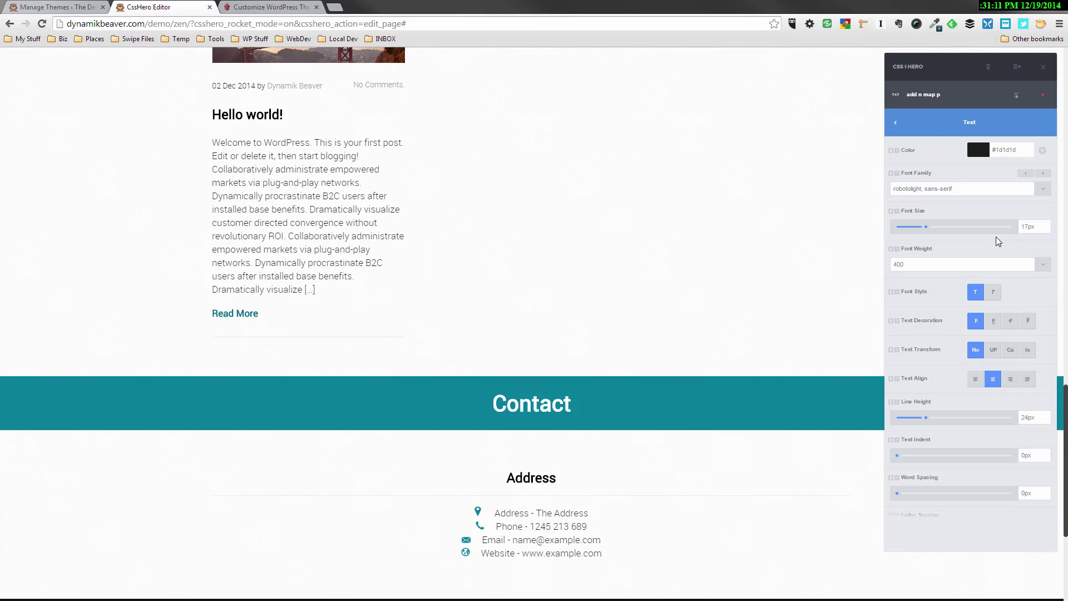
{"action": "left_click", "coordinate": [1042, 189]}
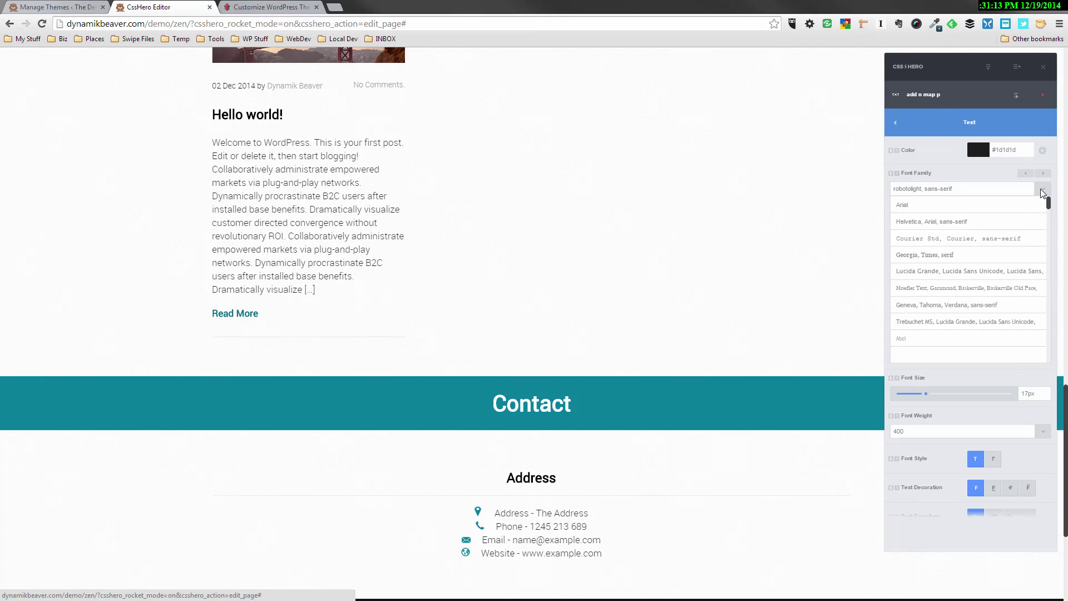
{"action": "scroll", "coordinate": [935, 239], "scroll_direction": "down", "scroll_amount": 3}
{"action": "left_click", "coordinate": [928, 283]}
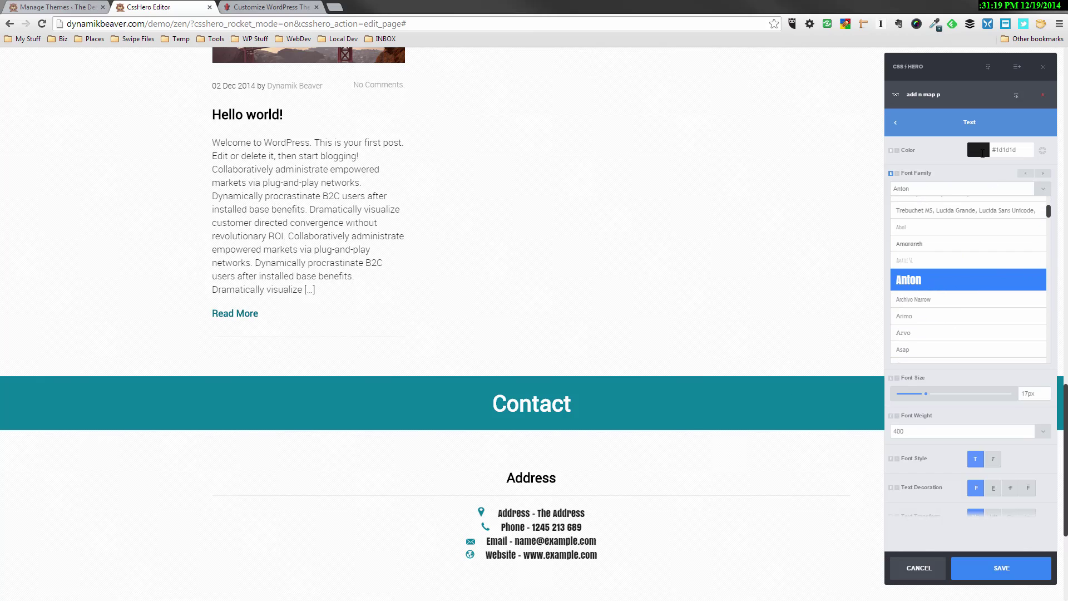
{"action": "left_click", "coordinate": [977, 150]}
{"action": "left_click", "coordinate": [996, 227]}
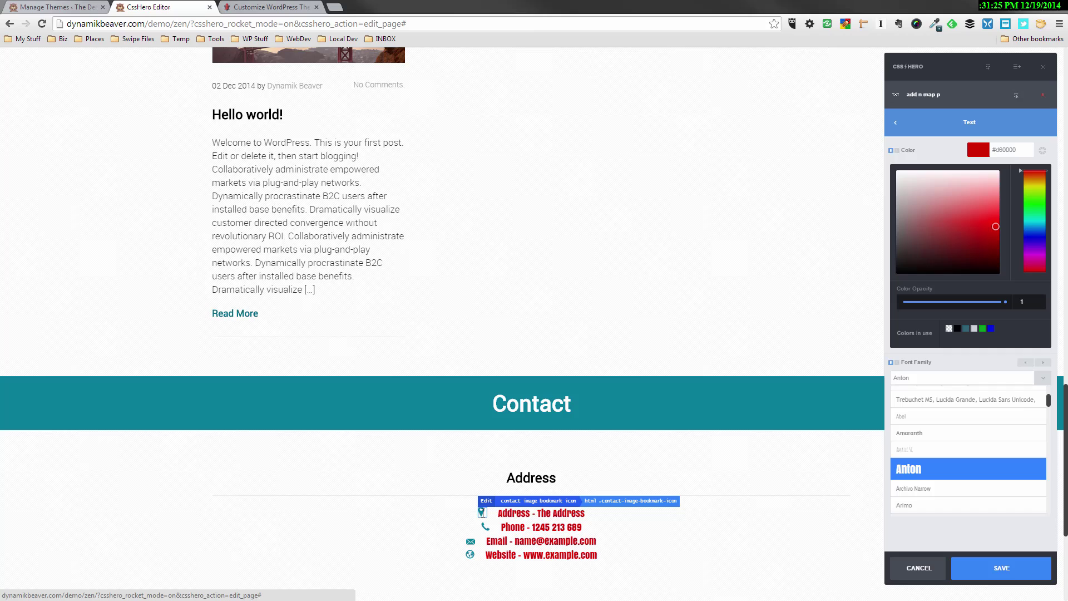
Step: Colour the Contact bookmark marker icon the same red #d60000
{"action": "left_click", "coordinate": [483, 517]}
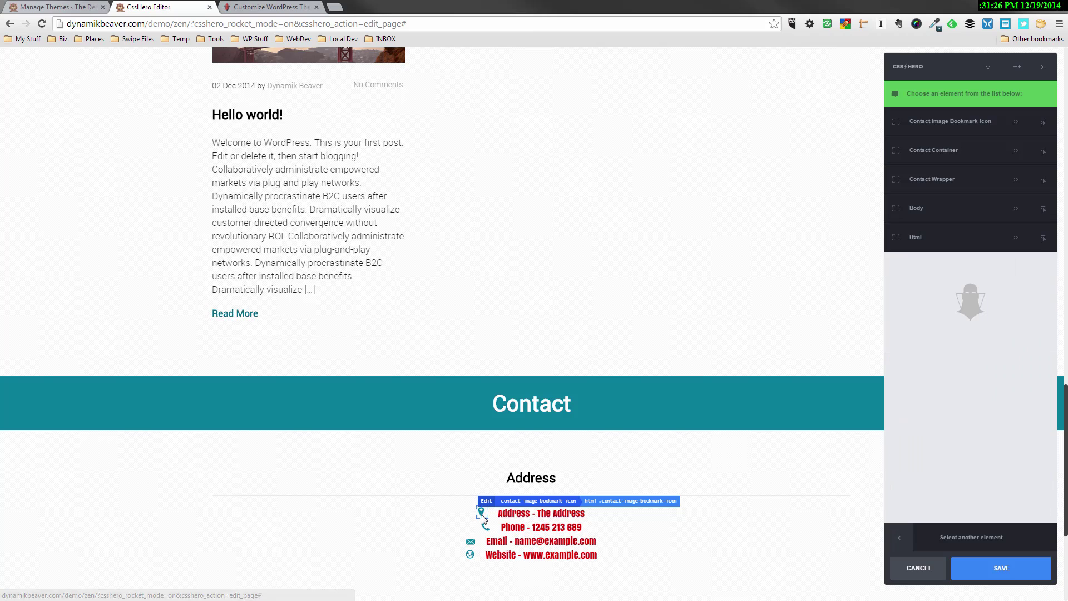
{"action": "left_click", "coordinate": [951, 122]}
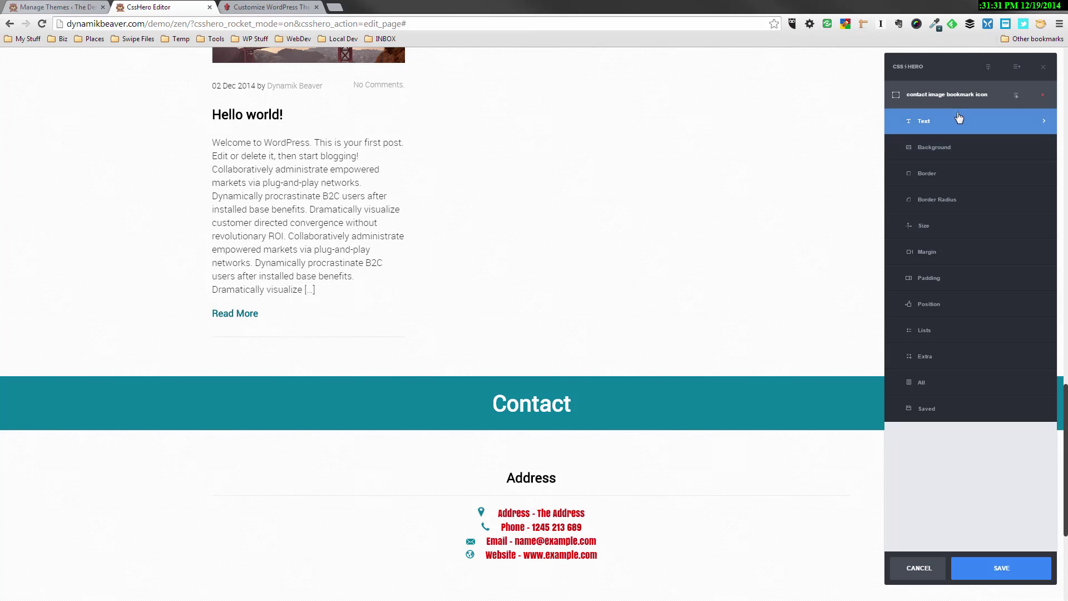
{"action": "left_click", "coordinate": [944, 124]}
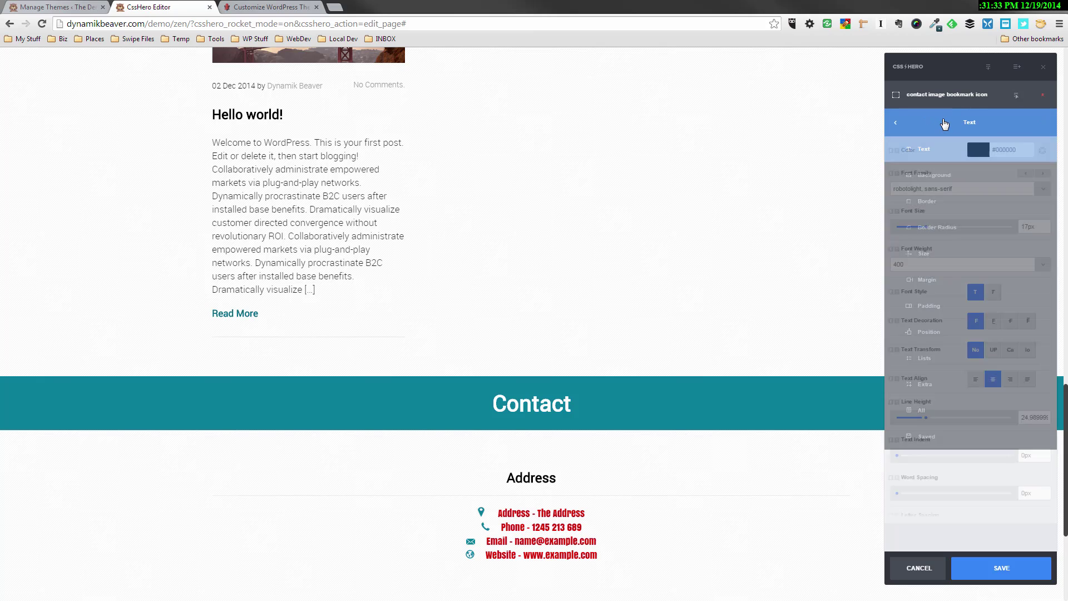
{"action": "left_click", "coordinate": [978, 151]}
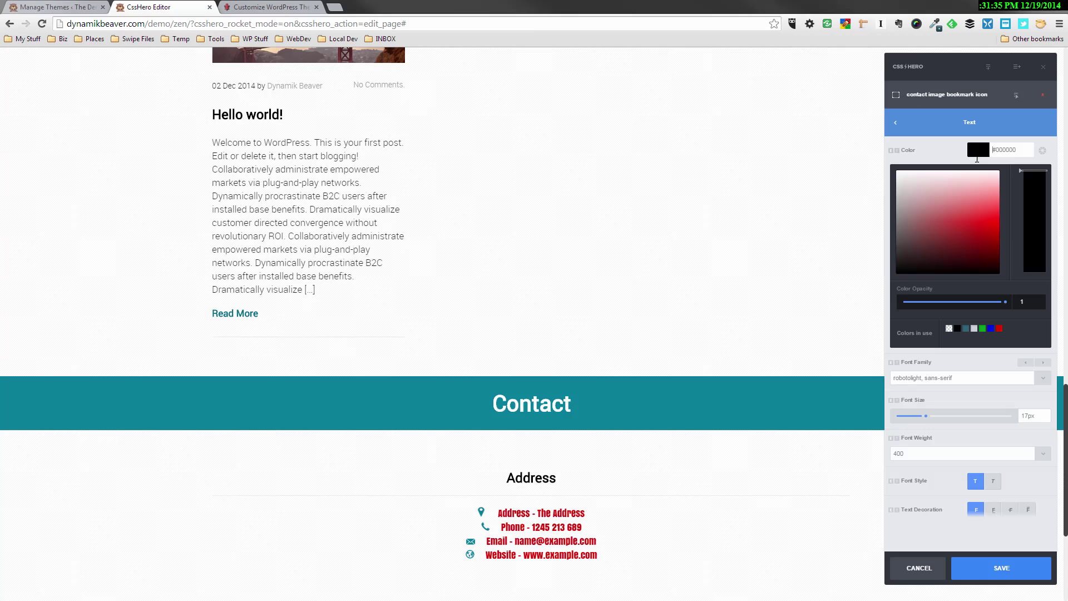
{"action": "left_click", "coordinate": [999, 329]}
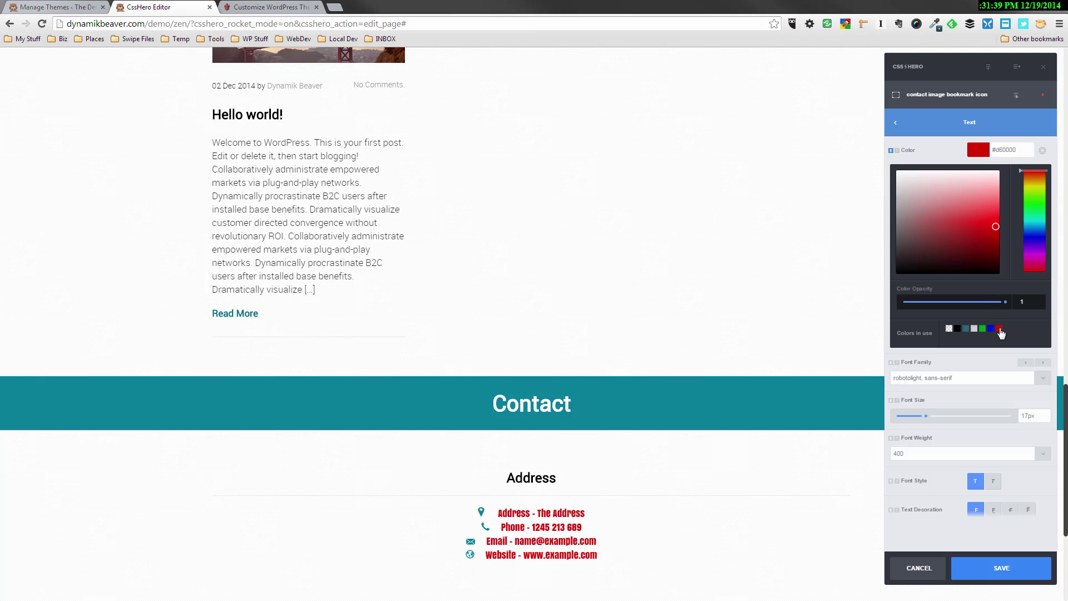
Step: Save the red Anton address and icon styling, then check the Contact section after reload
{"action": "left_click", "coordinate": [1004, 558]}
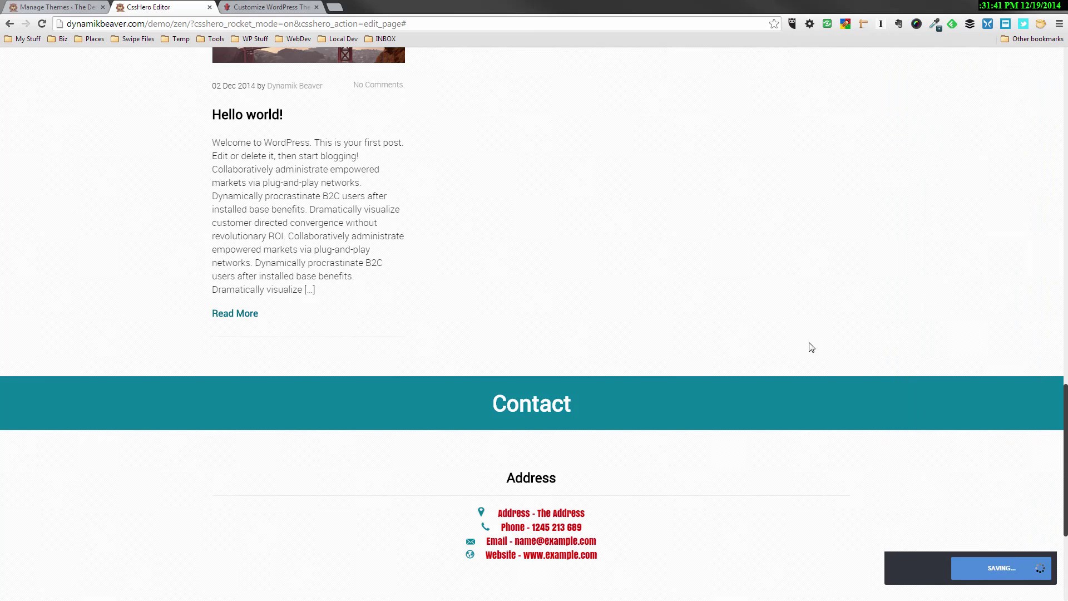
{"action": "scroll", "coordinate": [513, 534], "scroll_direction": "down", "scroll_amount": 14}
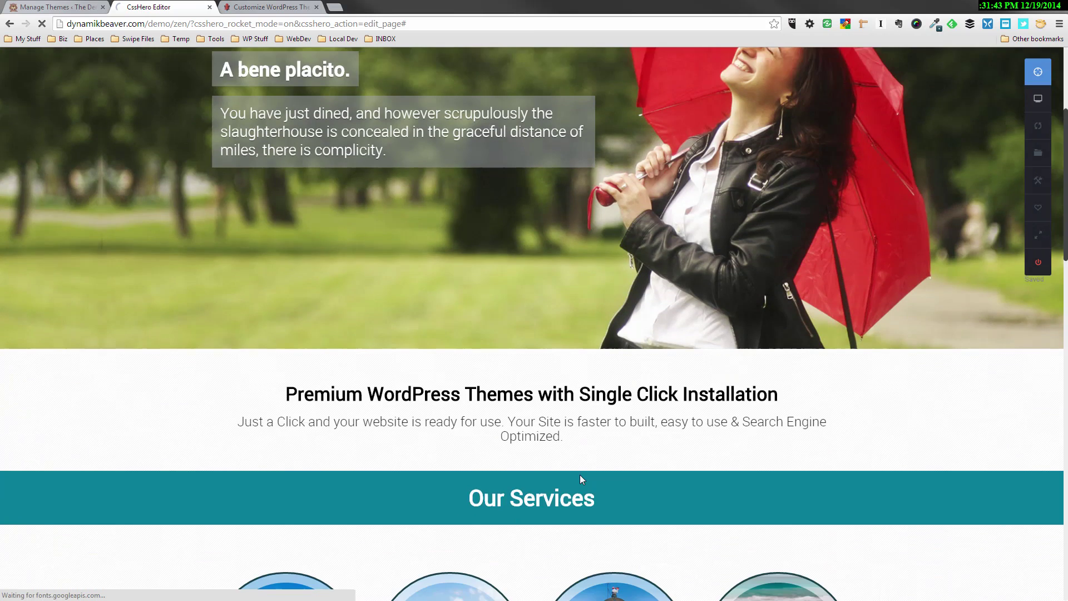
{"action": "scroll", "coordinate": [504, 537], "scroll_direction": "down", "scroll_amount": 8}
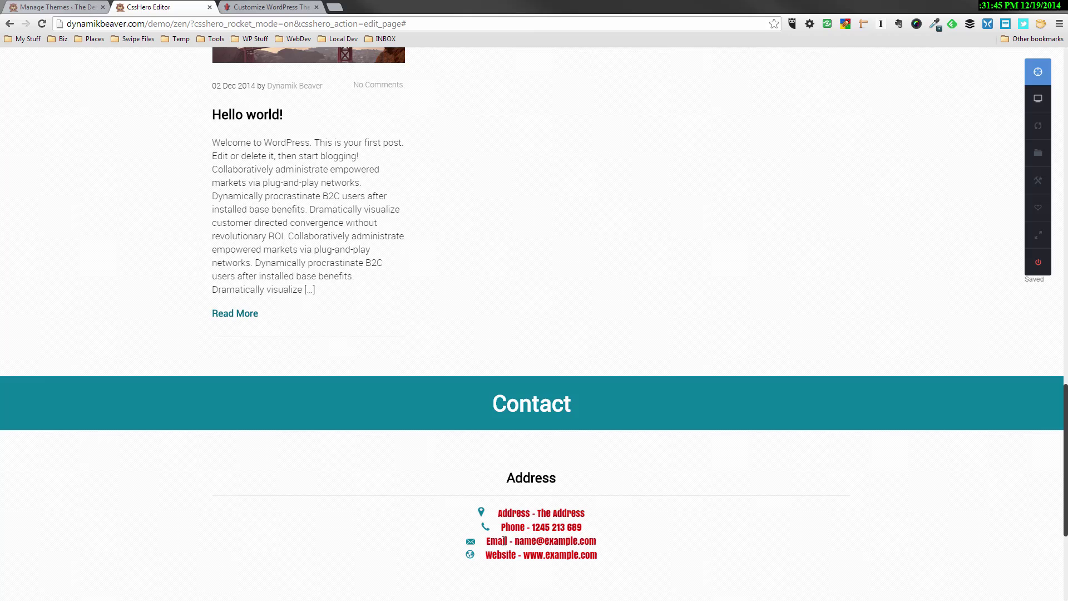
{"action": "scroll", "coordinate": [510, 517], "scroll_direction": "up", "scroll_amount": 15}
{"action": "scroll", "coordinate": [761, 386], "scroll_direction": "up", "scroll_amount": 7}
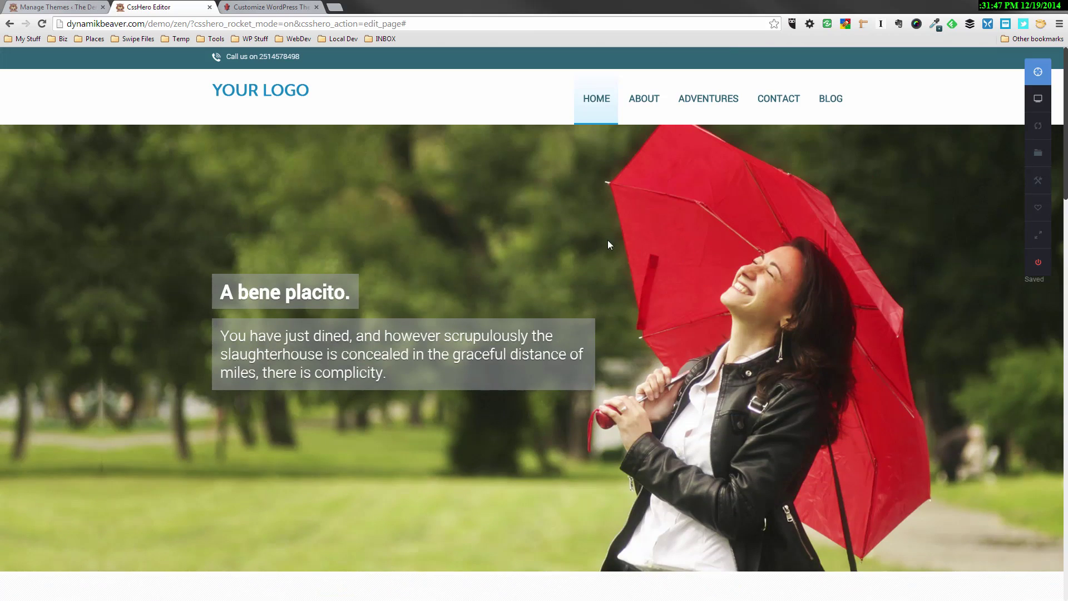